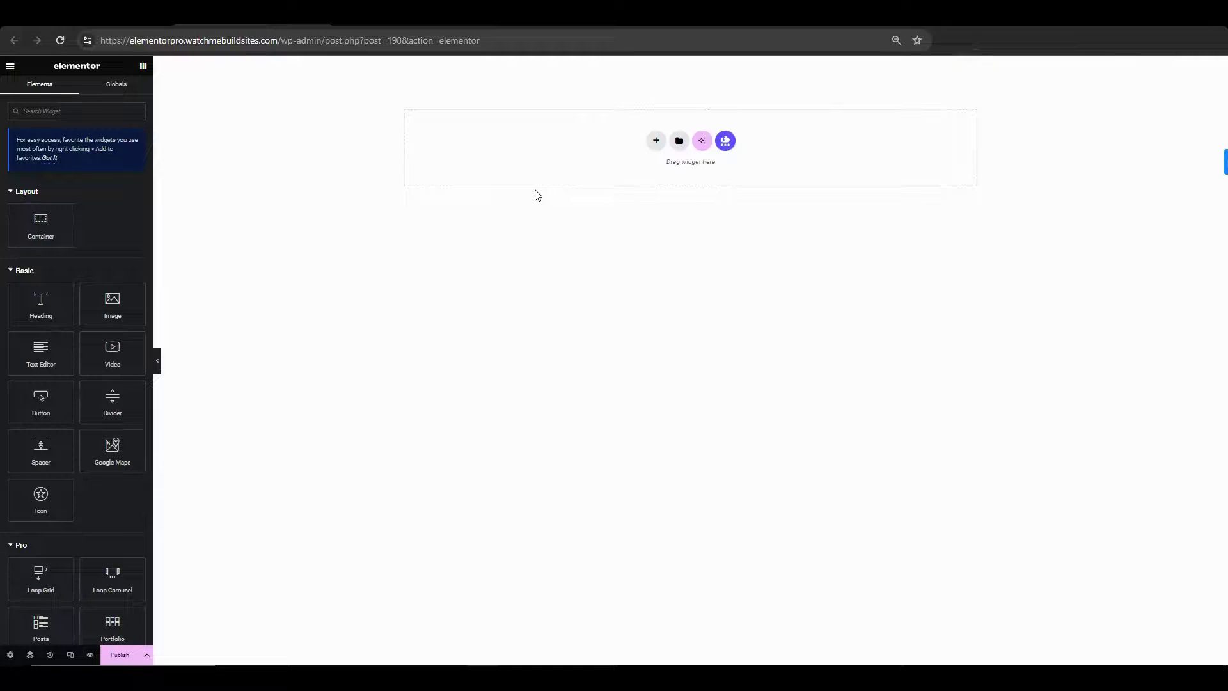
Add a single-column Full Width container with 1000 px min height and Justify Content Center
left_click(655, 140)
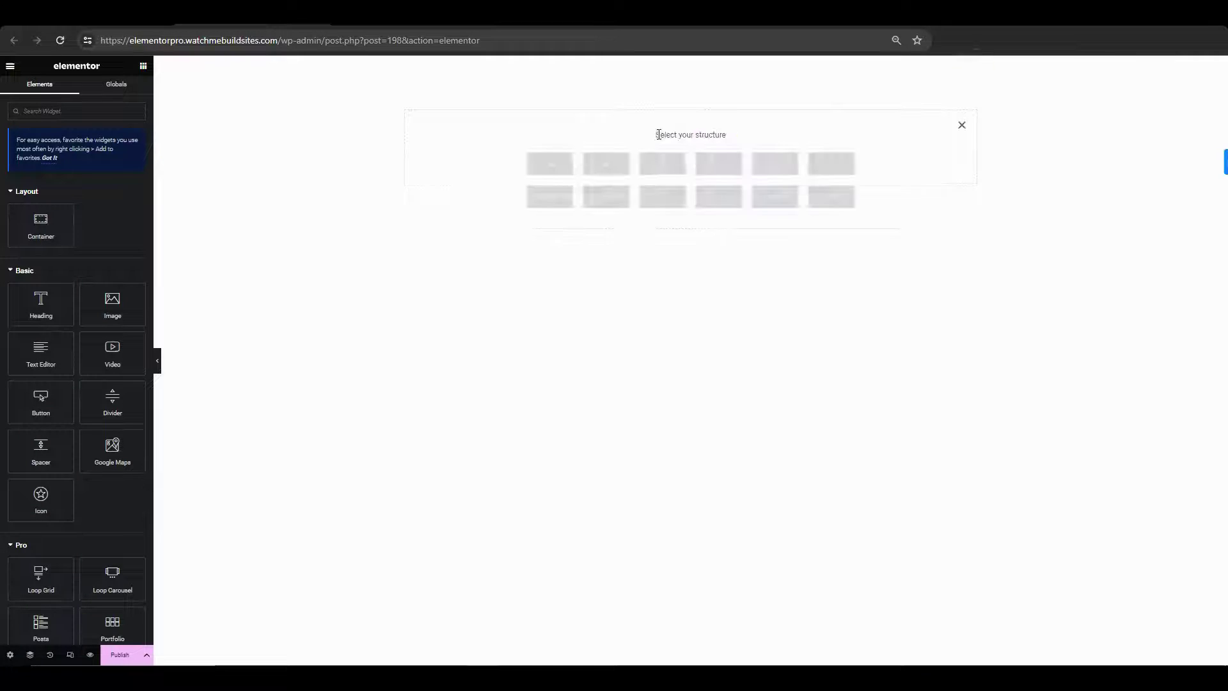
left_click(552, 168)
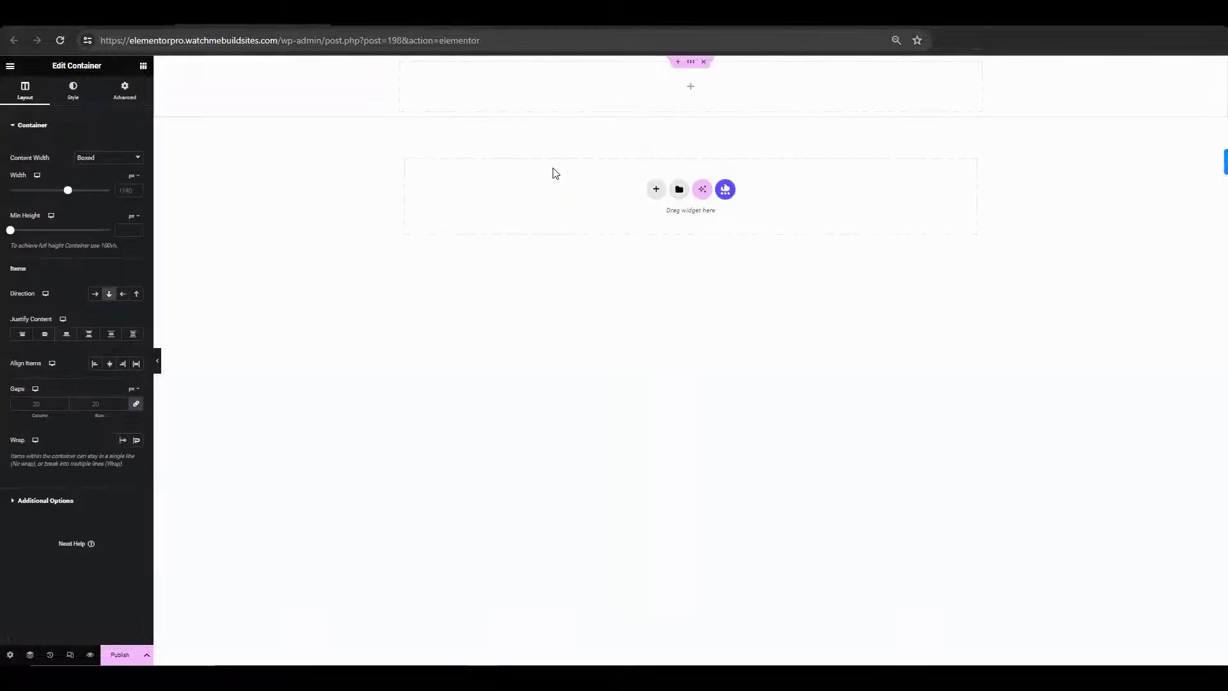
left_click(86, 161)
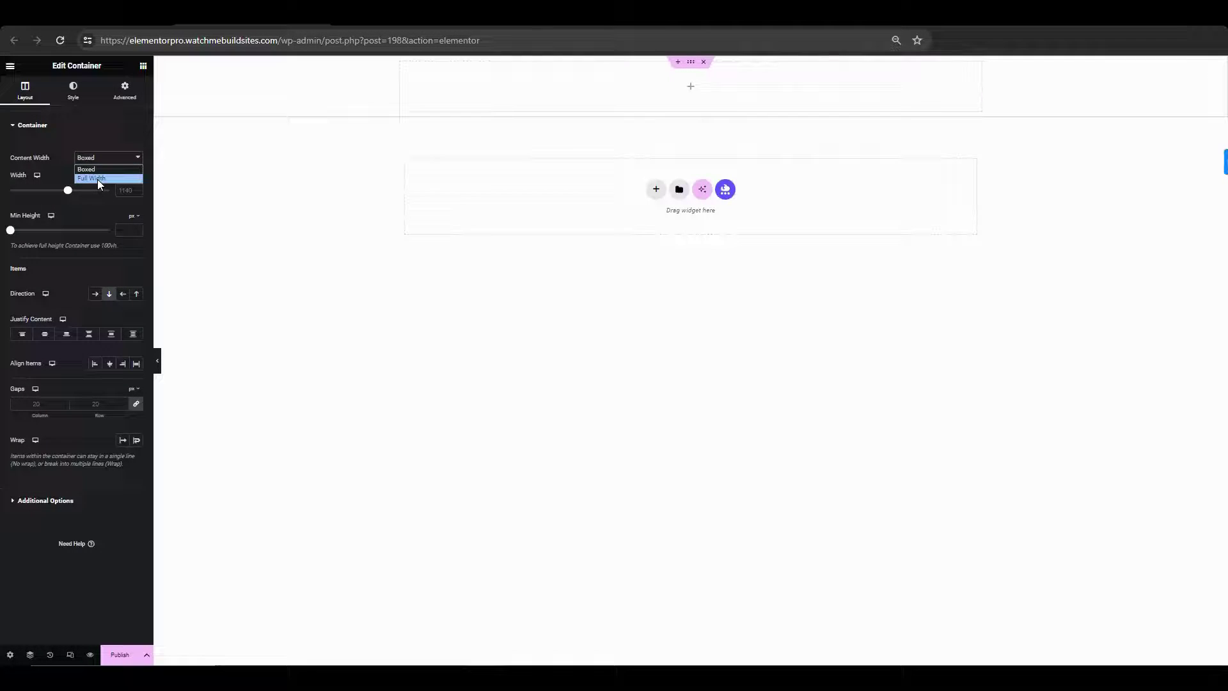
left_click(98, 179)
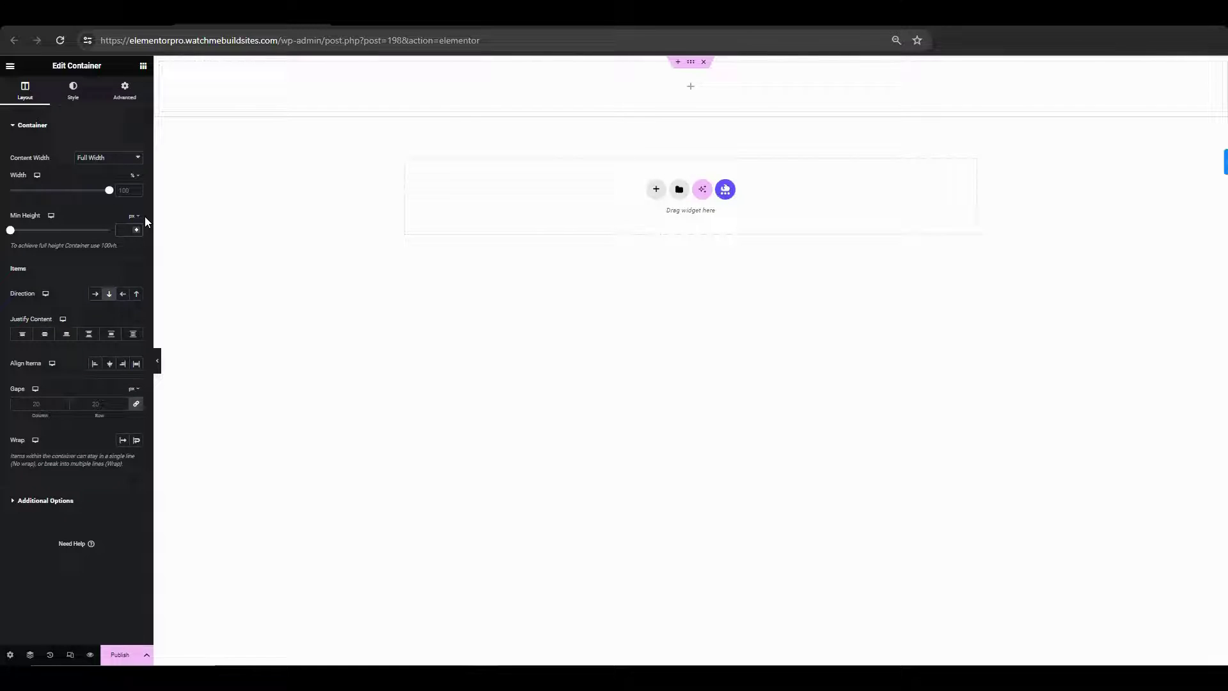
type("1000")
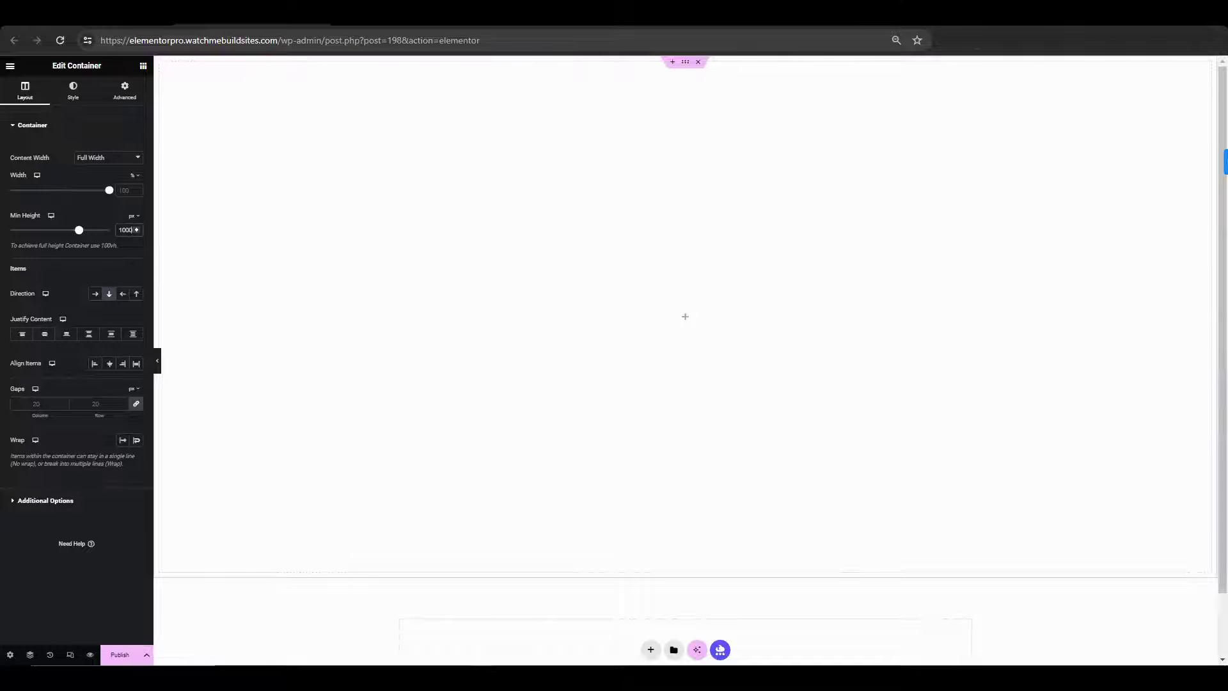
left_click(45, 335)
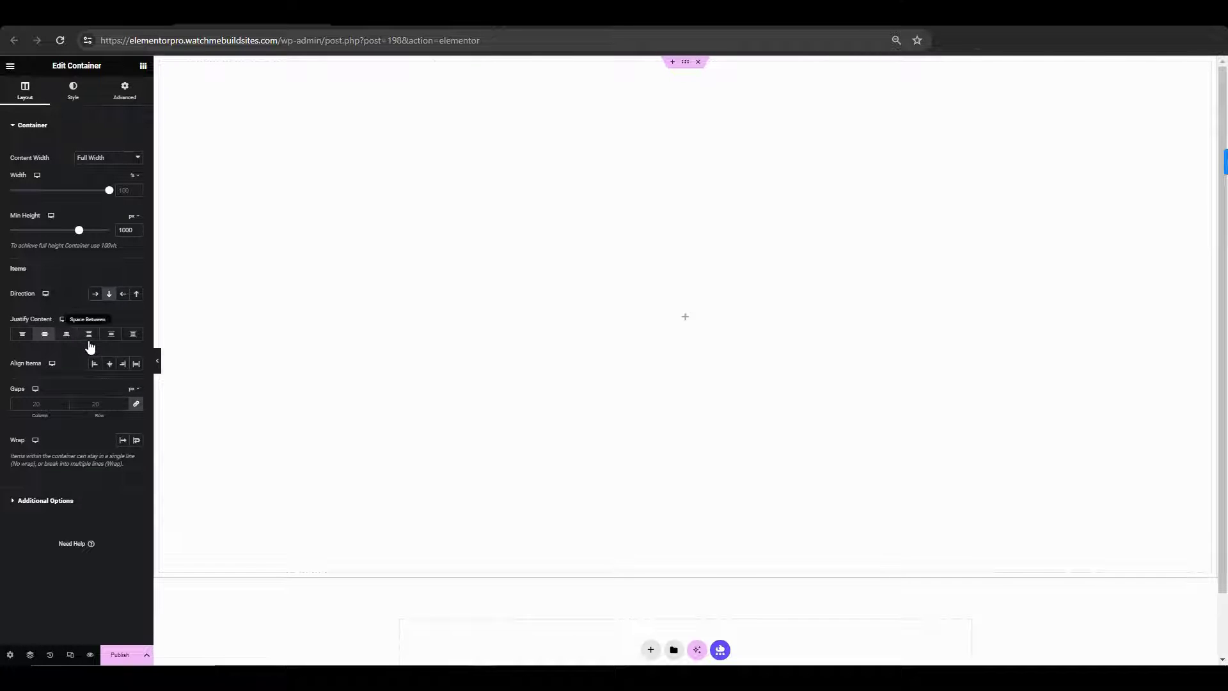
Set a Classic background overlay using the mountain-lake photo from the Media Library
left_click(77, 98)
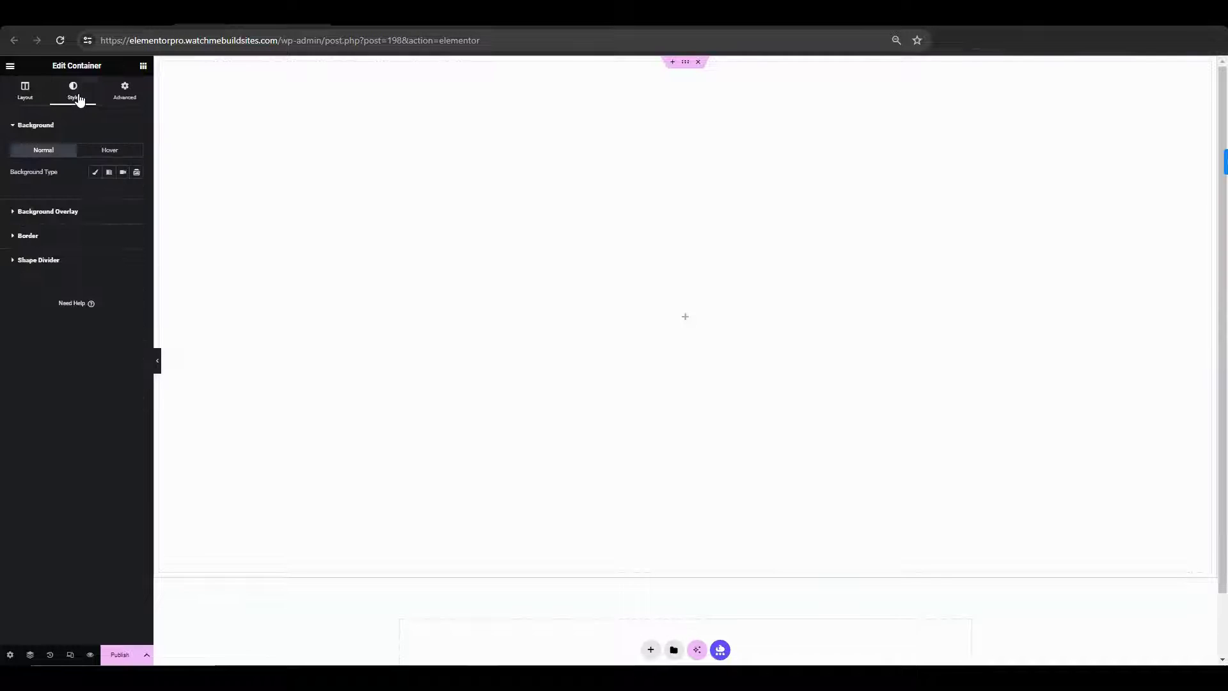
left_click(82, 211)
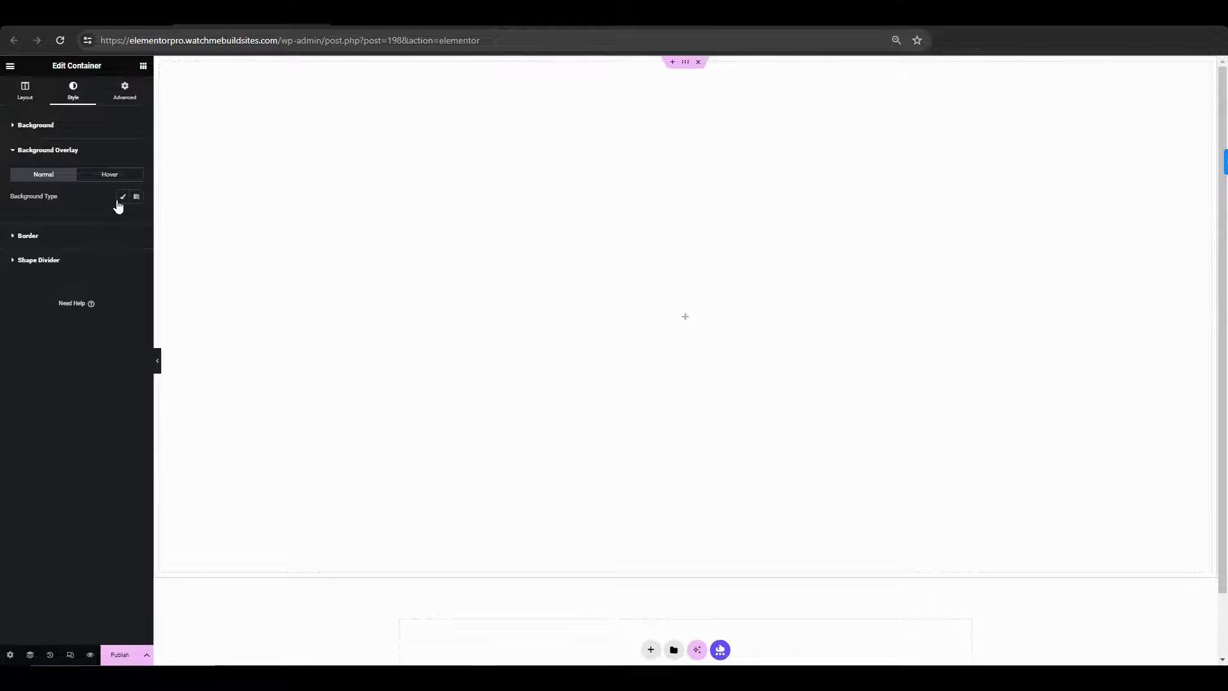
left_click(121, 200)
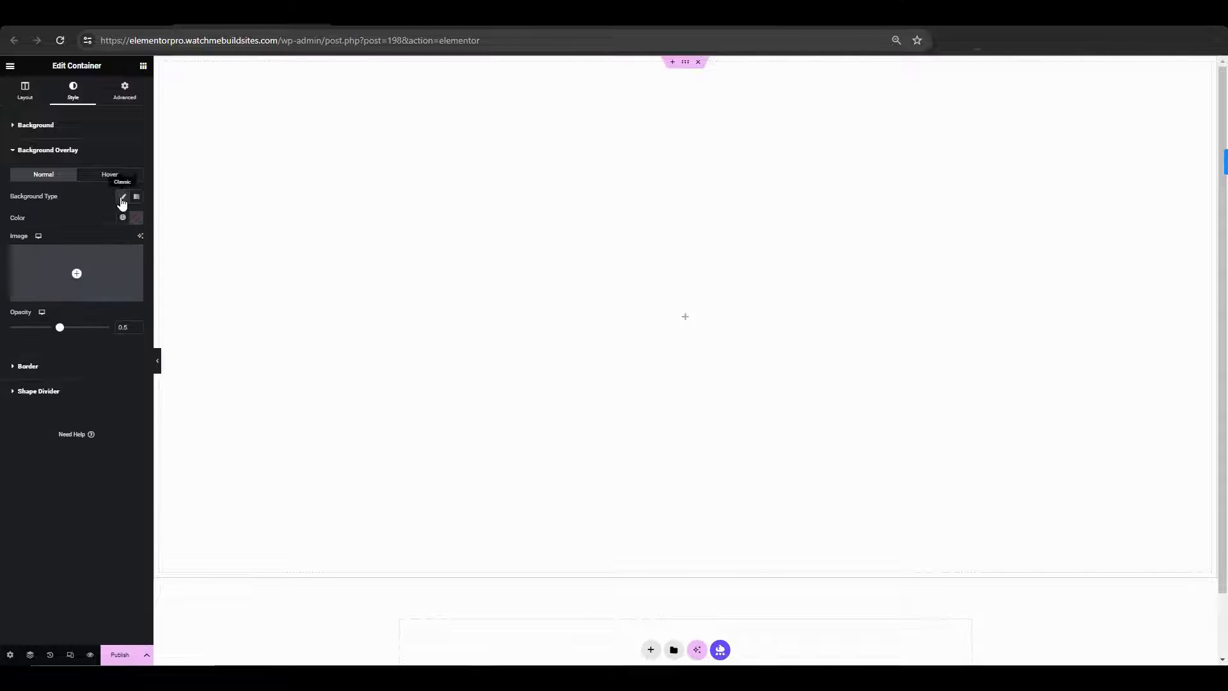
left_click(64, 277)
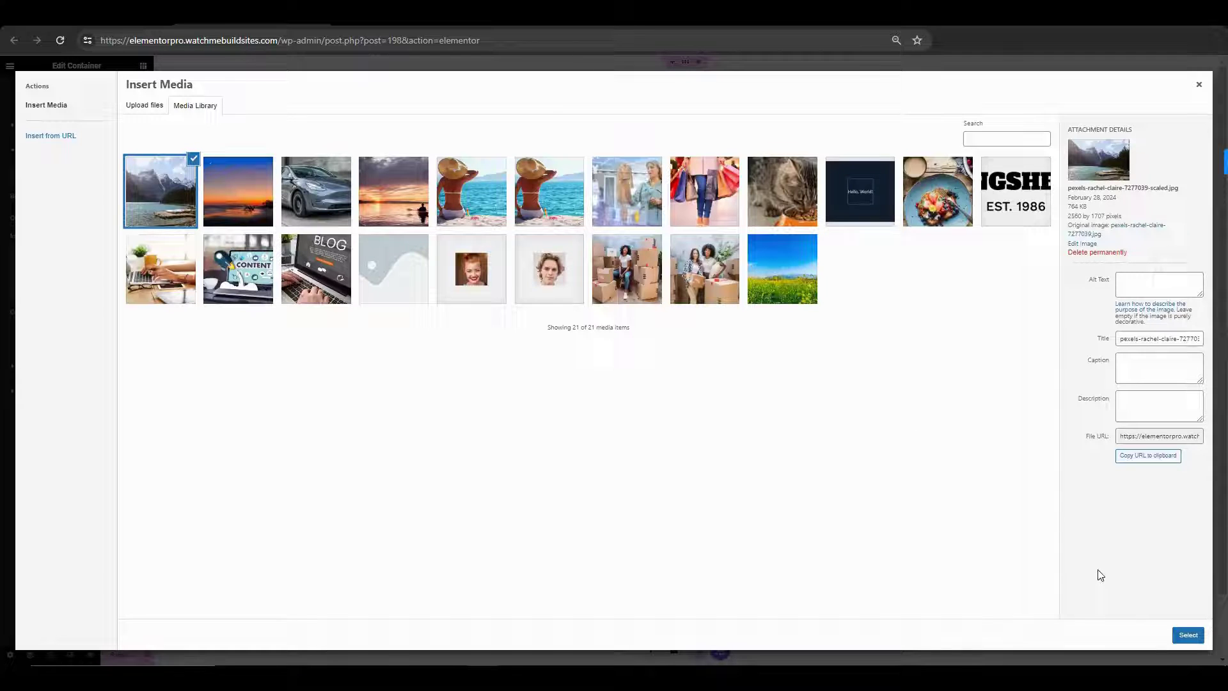
left_click(1191, 635)
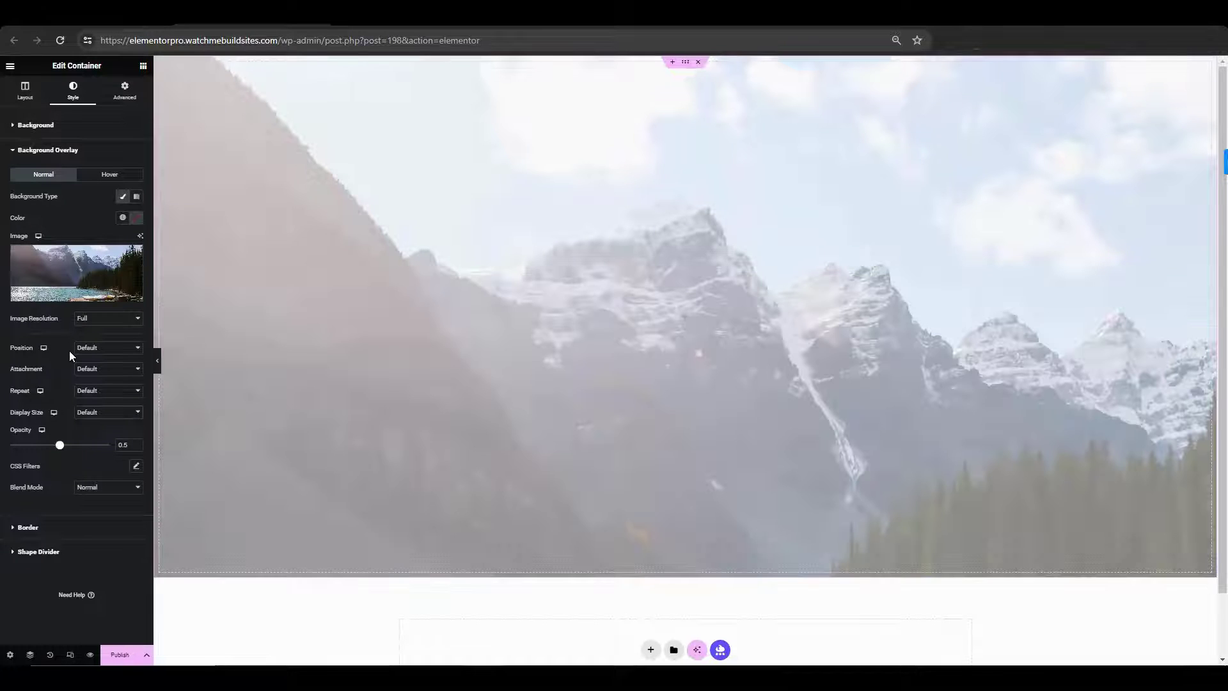
Position the overlay image Center Center, size it to Cover, and set opacity to 1
left_click(90, 347)
left_click(106, 367)
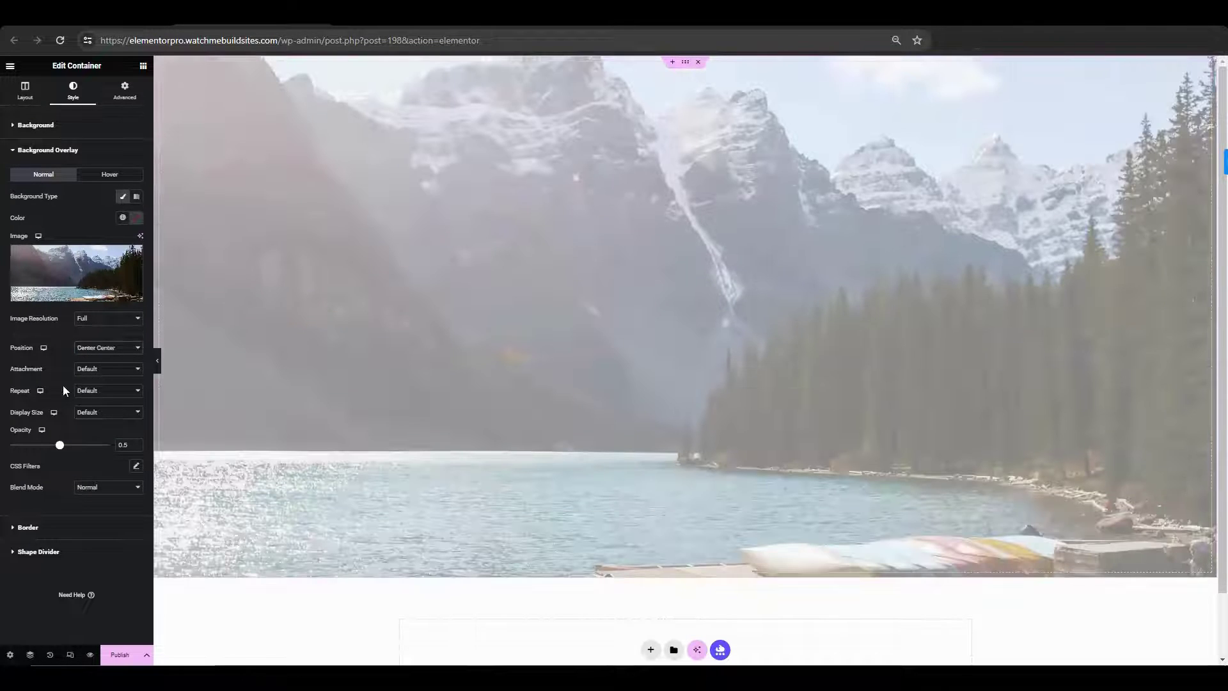
left_click(114, 413)
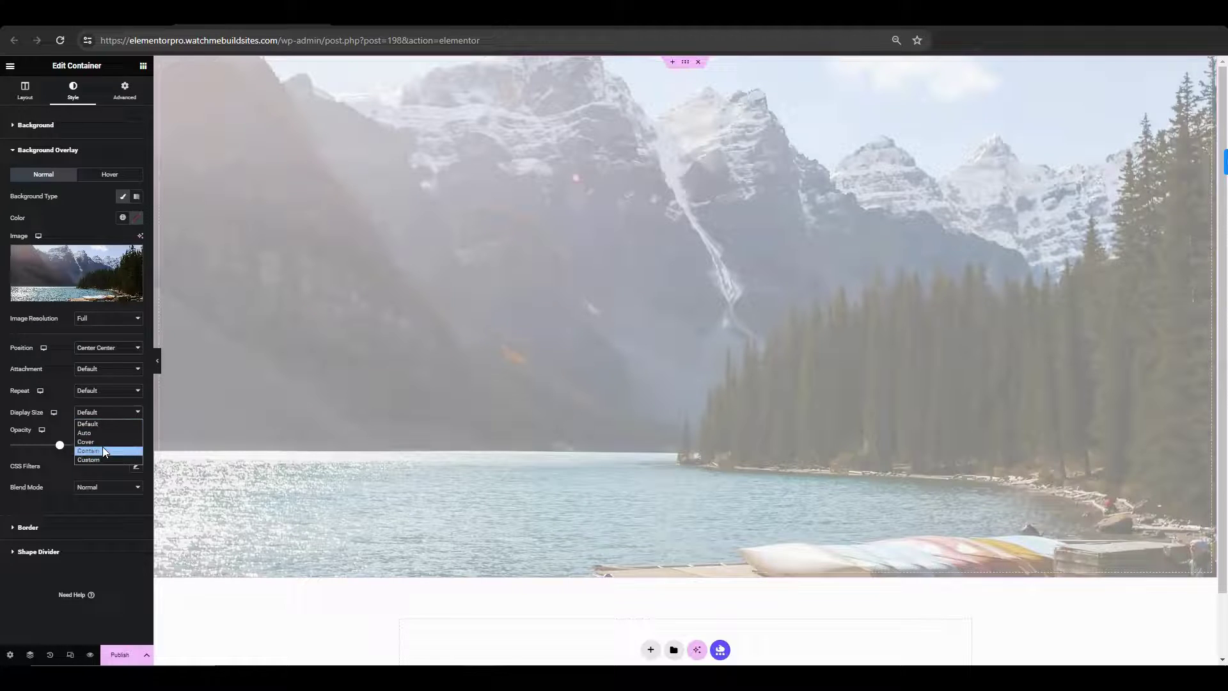
left_click(102, 443)
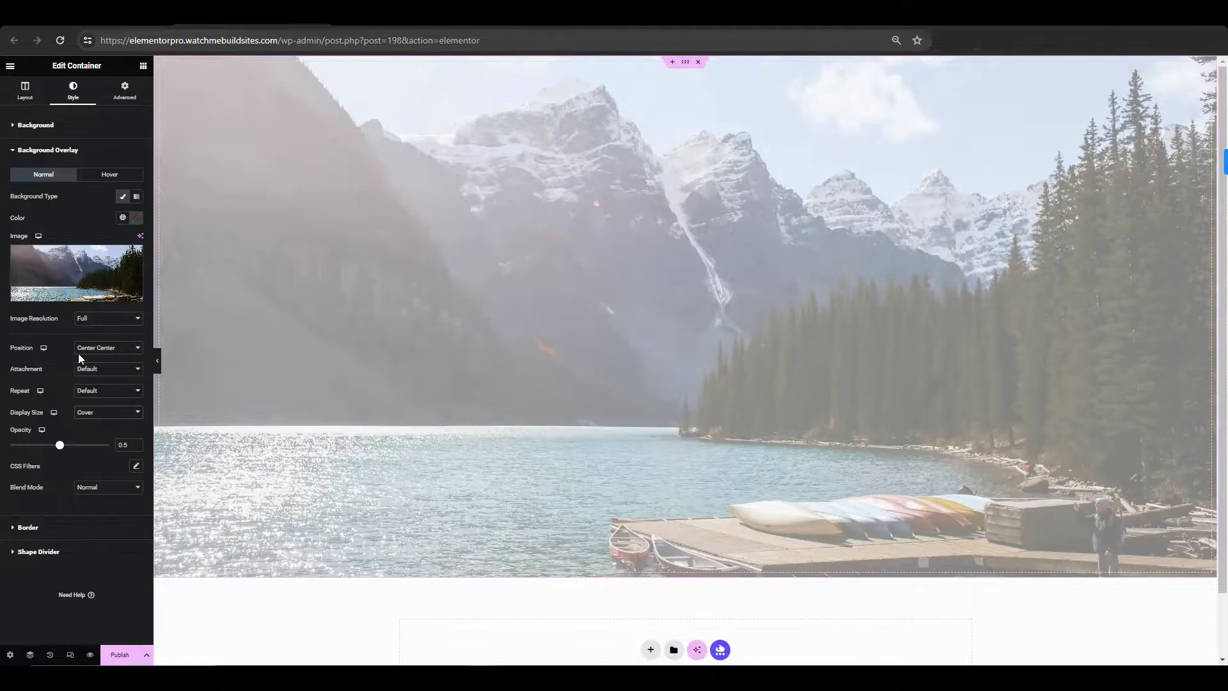
double_click(121, 443)
type("1")
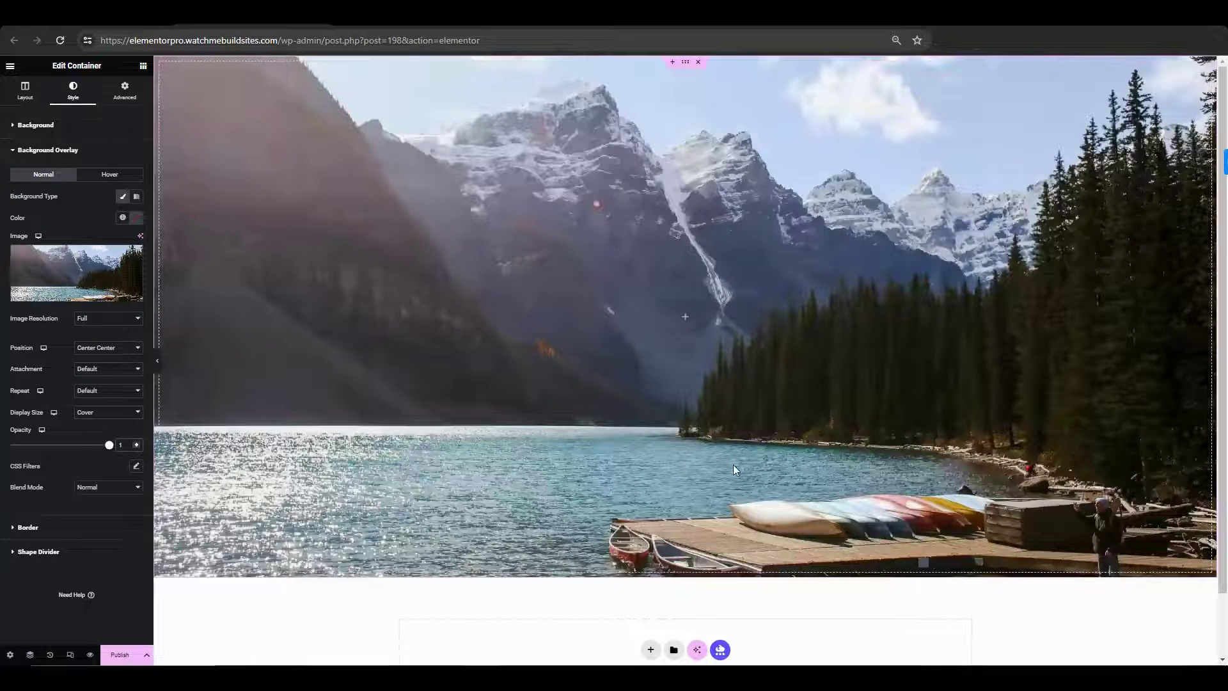
Darken the overlay with a CSS filter brightness of 67
left_click(136, 466)
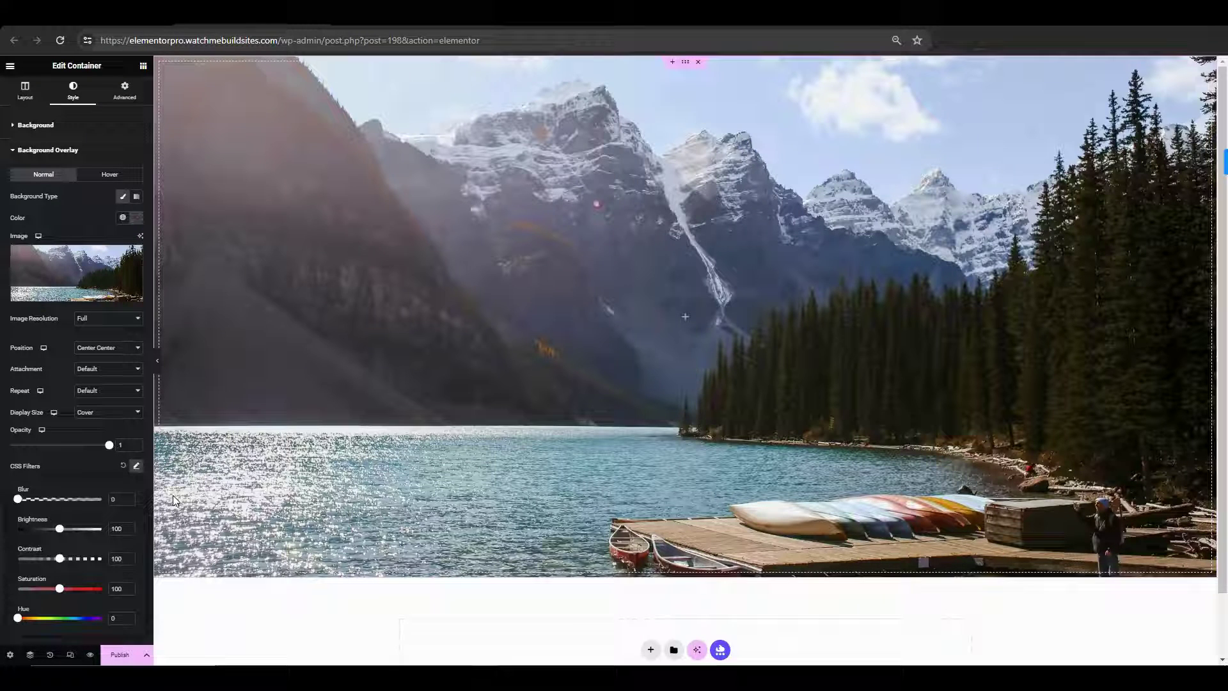
double_click(121, 528)
type("67")
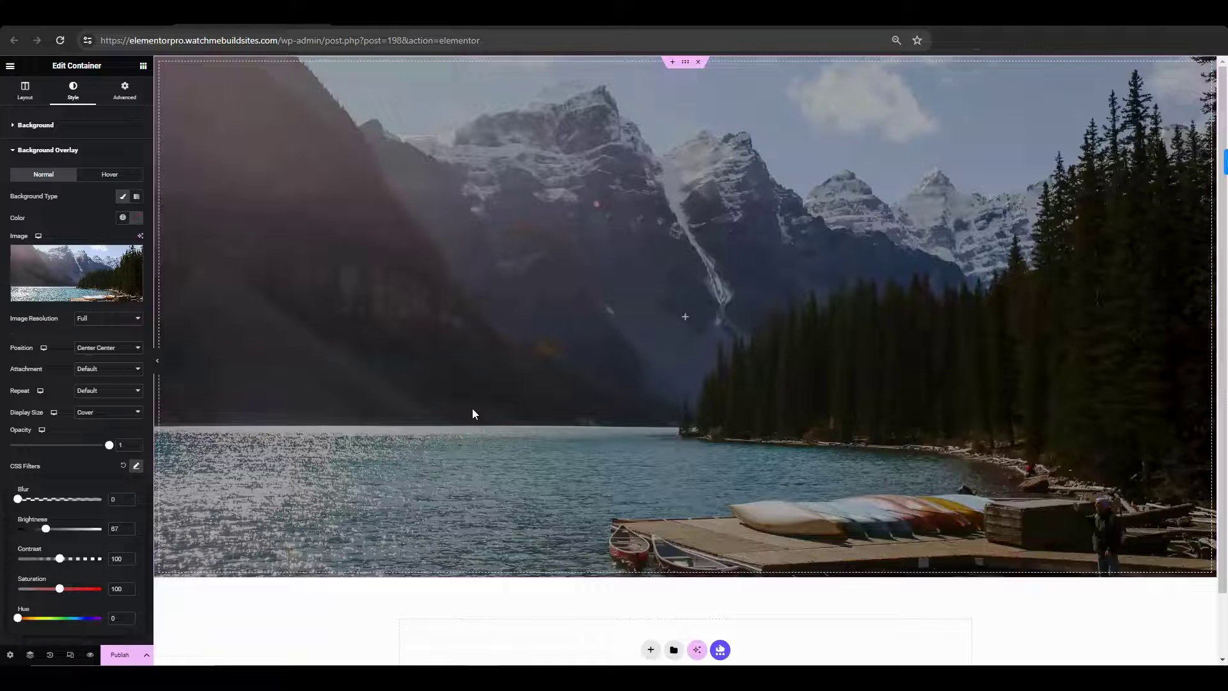
Add two Heading widgets and a Text Editor widget to the container
left_click(143, 66)
left_click(39, 299)
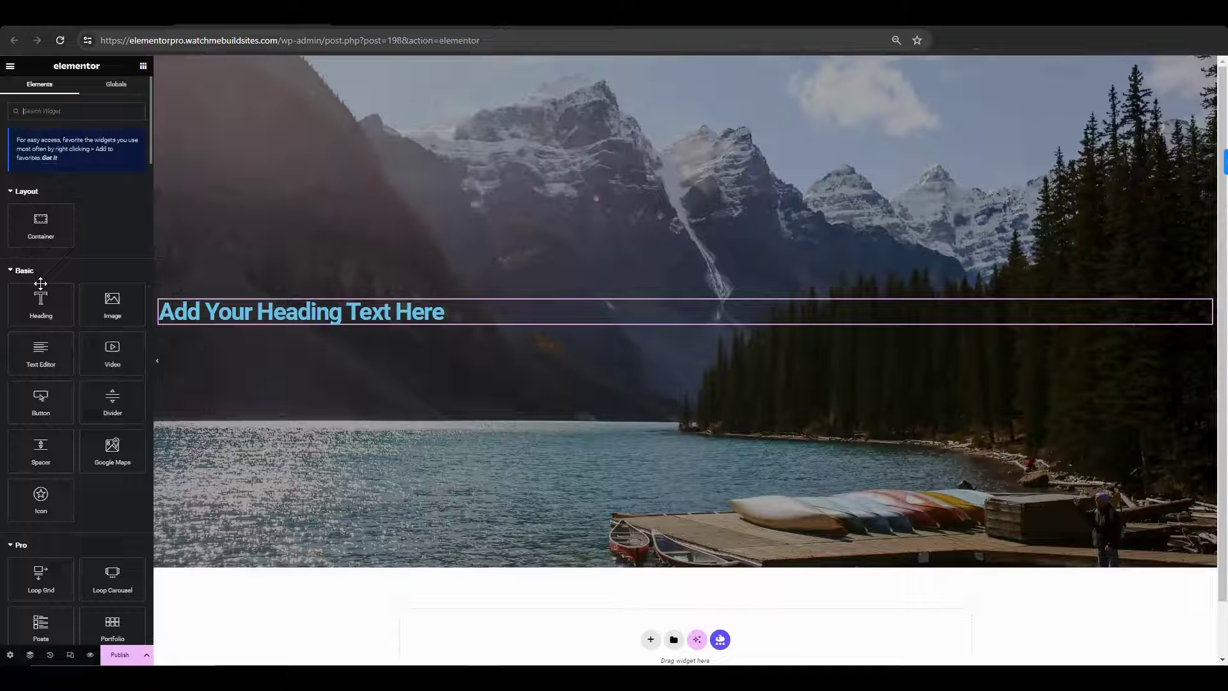
left_click(37, 299)
left_click(74, 111)
type("text")
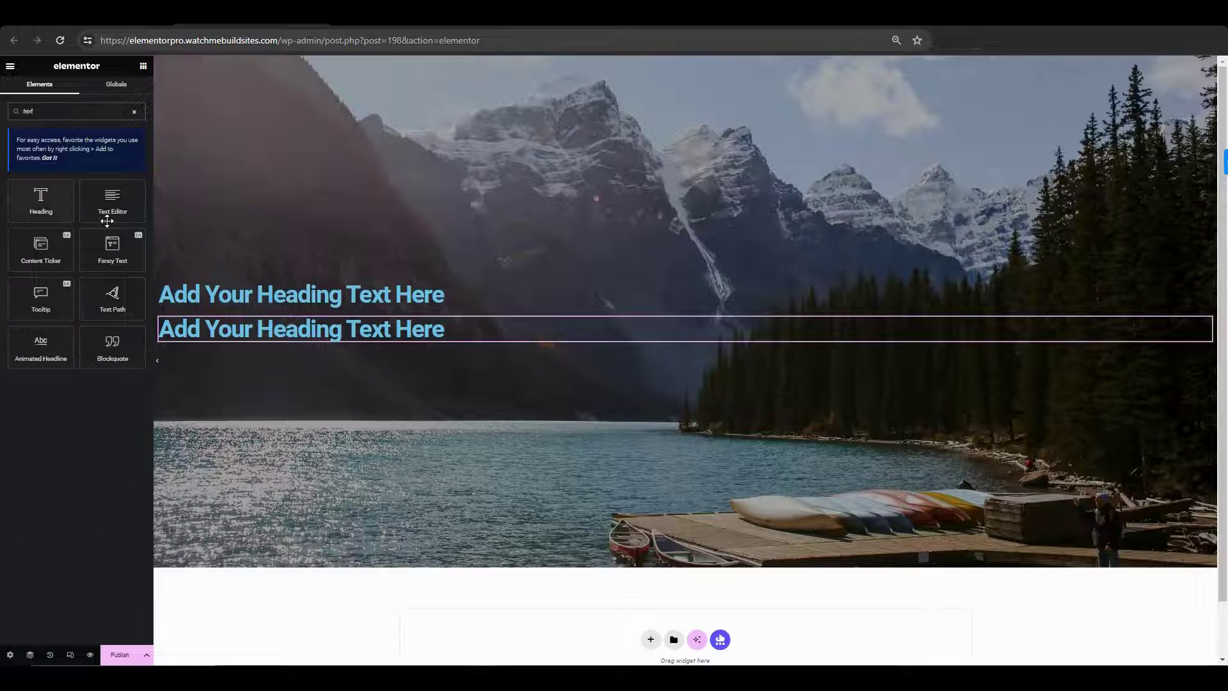
left_click(114, 203)
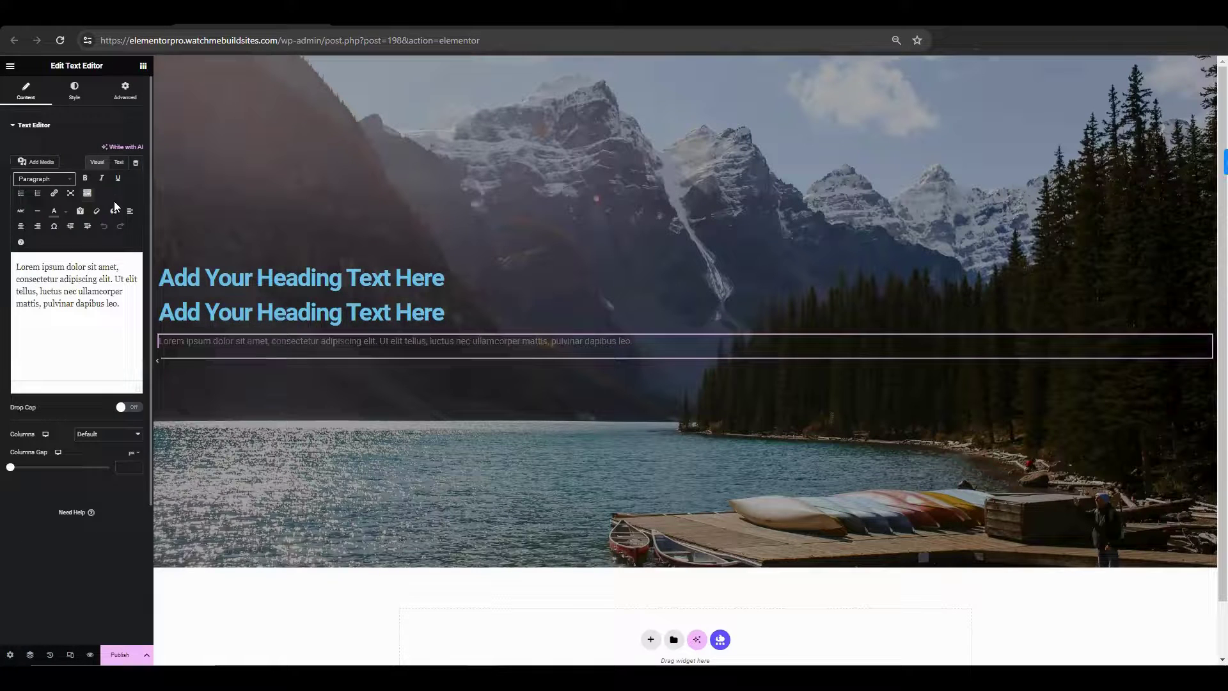
Retitle the first heading 'Nature's Palette' with white text at font size 40
left_click(212, 280)
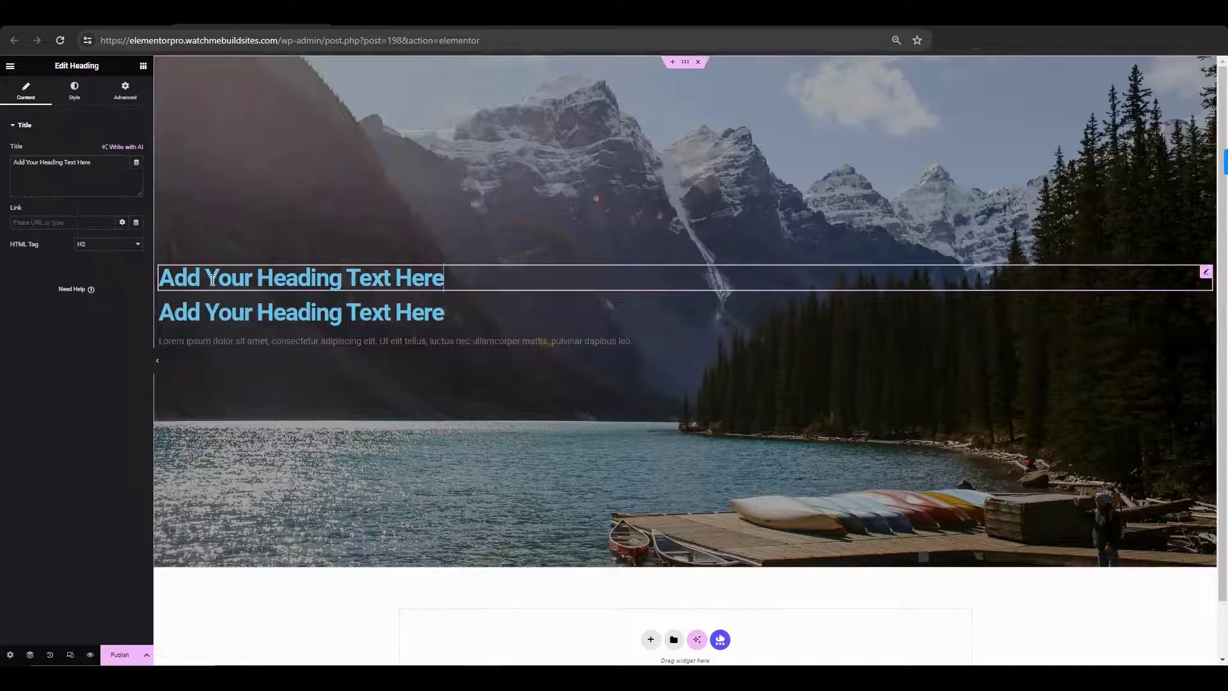
triple_click(70, 163)
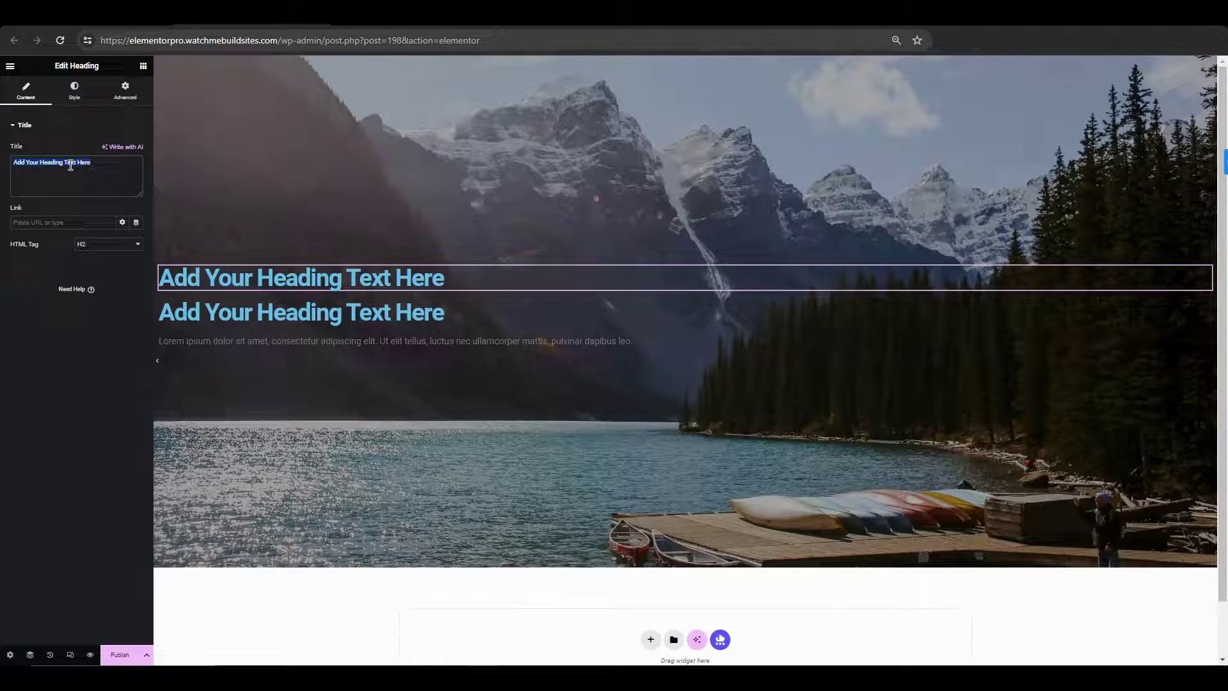
type("Nature's Palette")
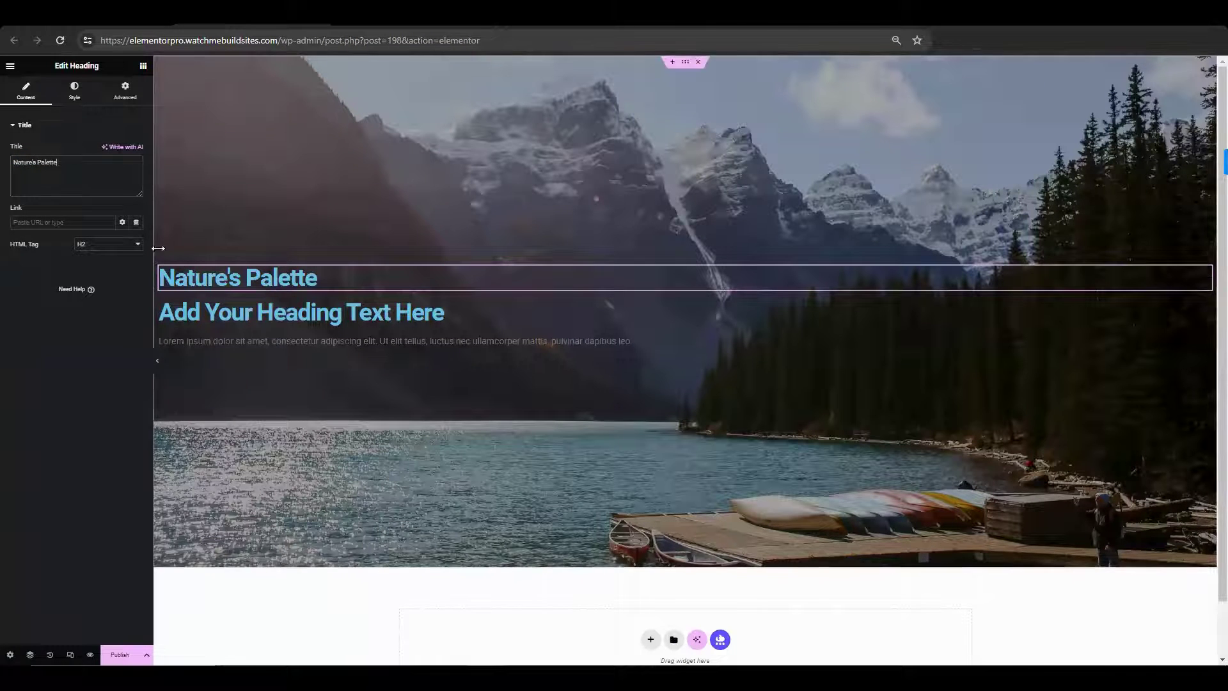
left_click(74, 89)
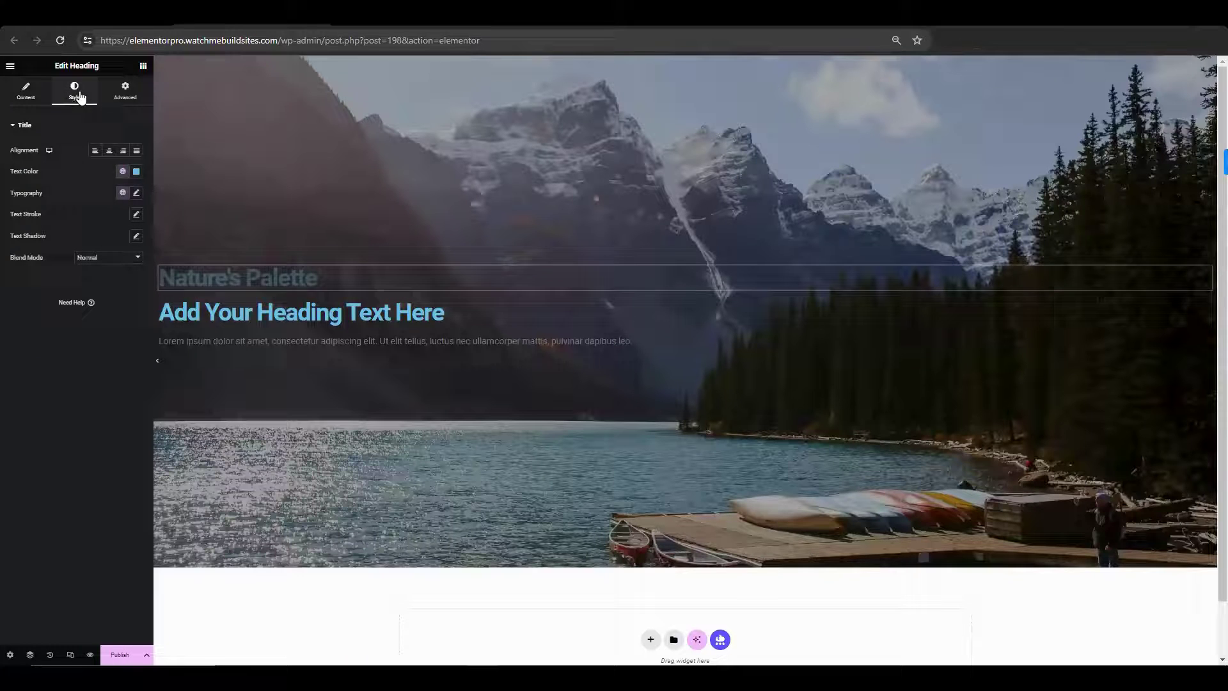
left_click(137, 171)
left_click_drag(81, 223, 66, 200)
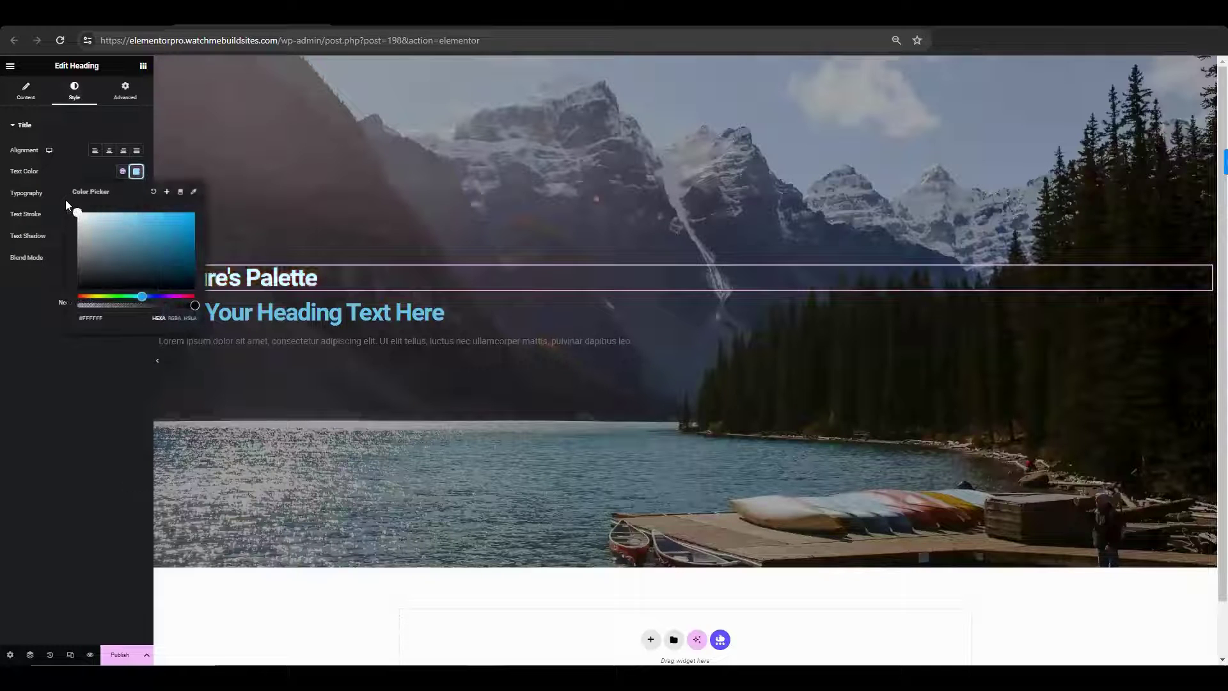
left_click(240, 273)
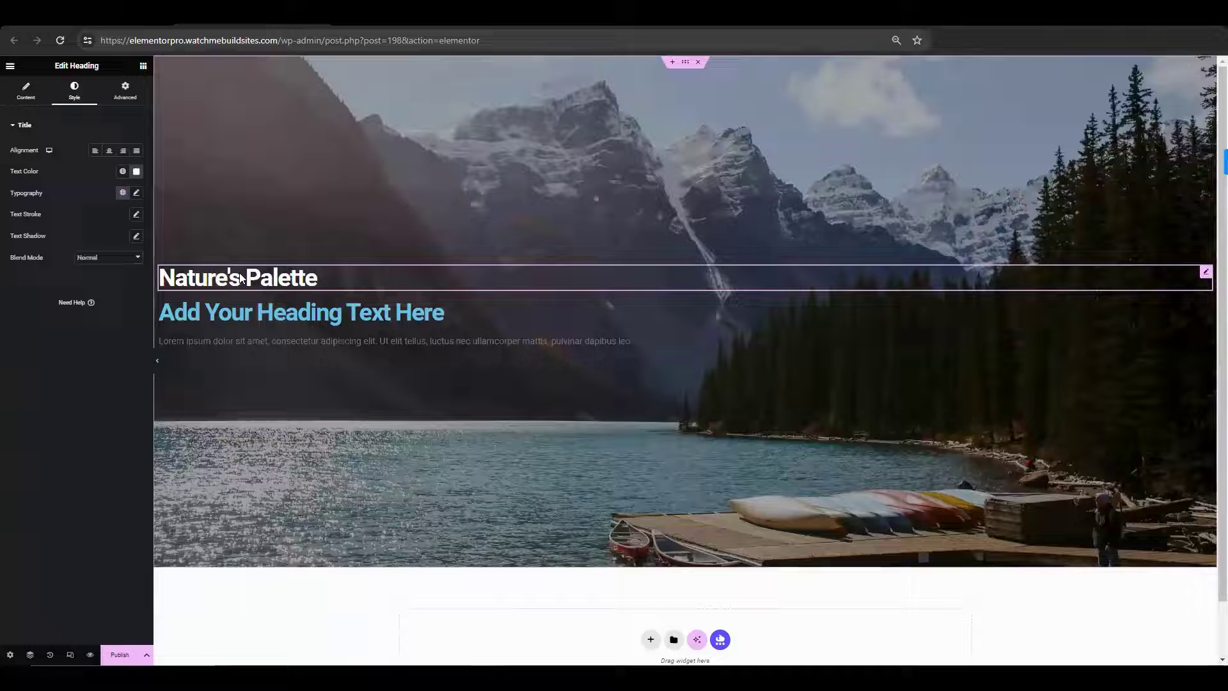
left_click(136, 192)
left_click(123, 268)
type("40")
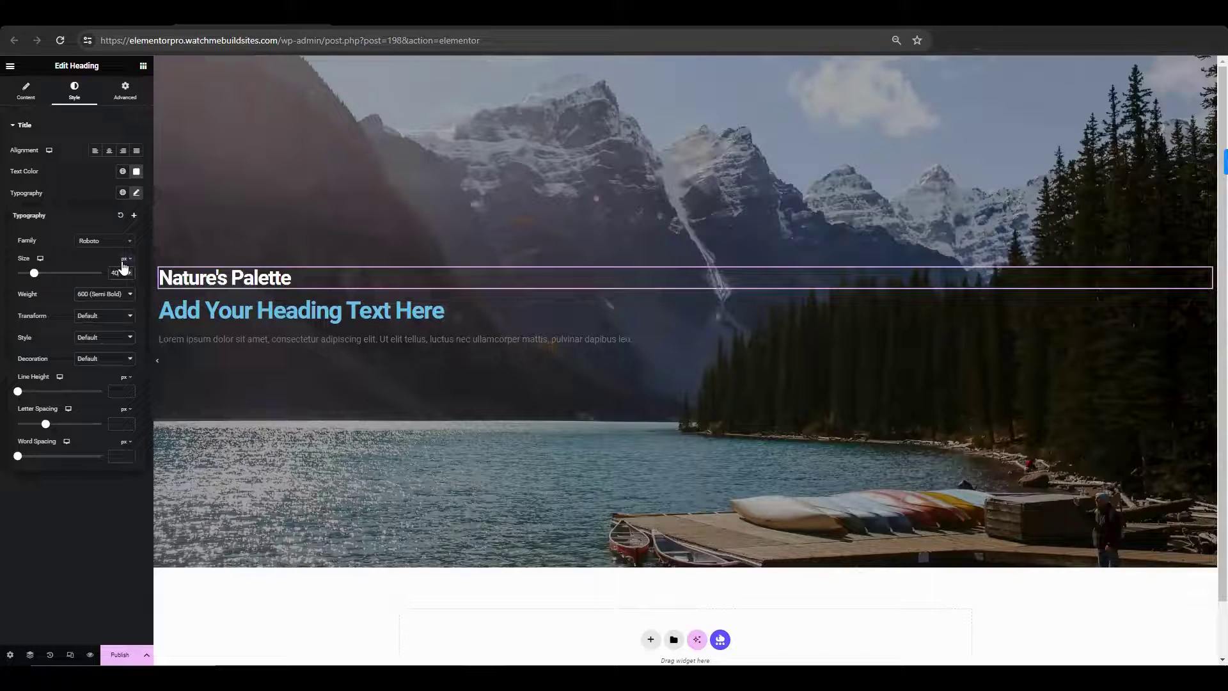
left_click(71, 530)
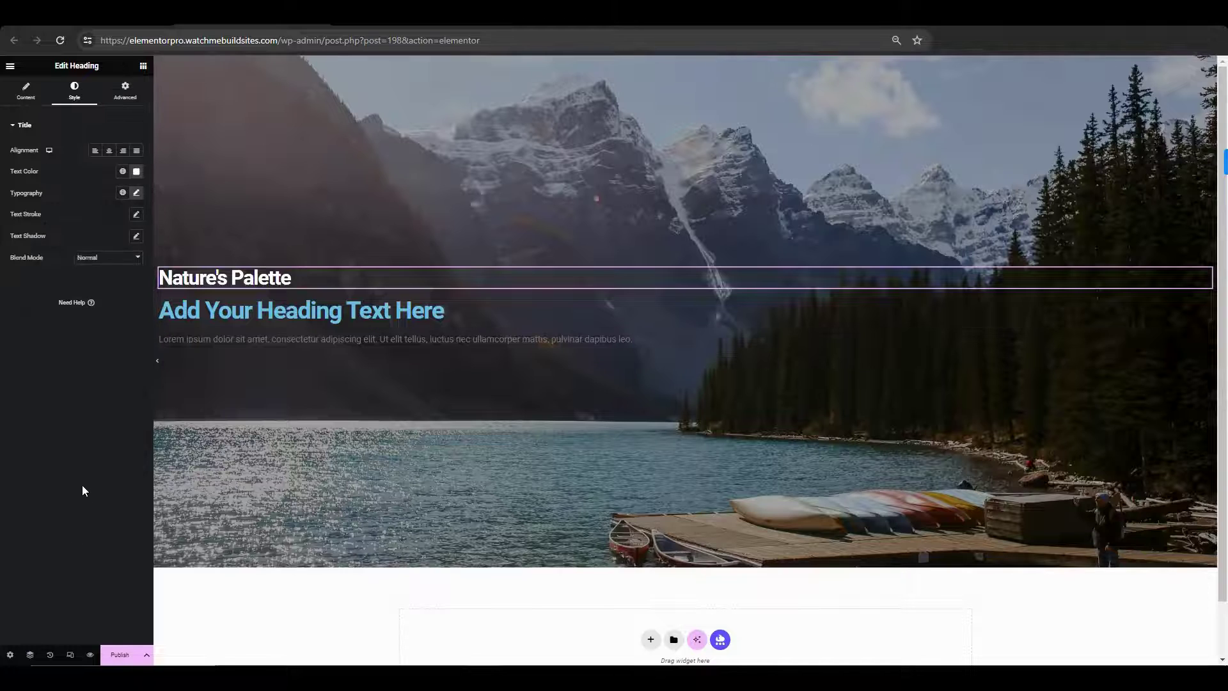
Retitle the second heading 'Kayak Beach Escapes' and make it an H1
left_click(197, 316)
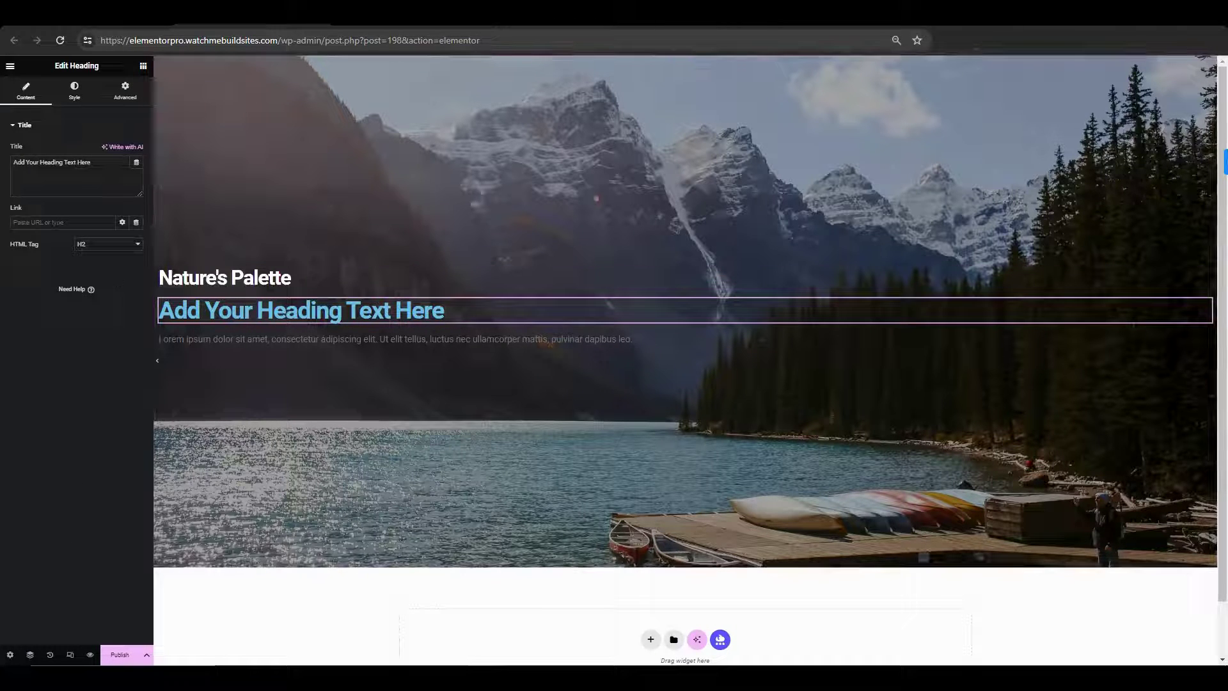
triple_click(51, 163)
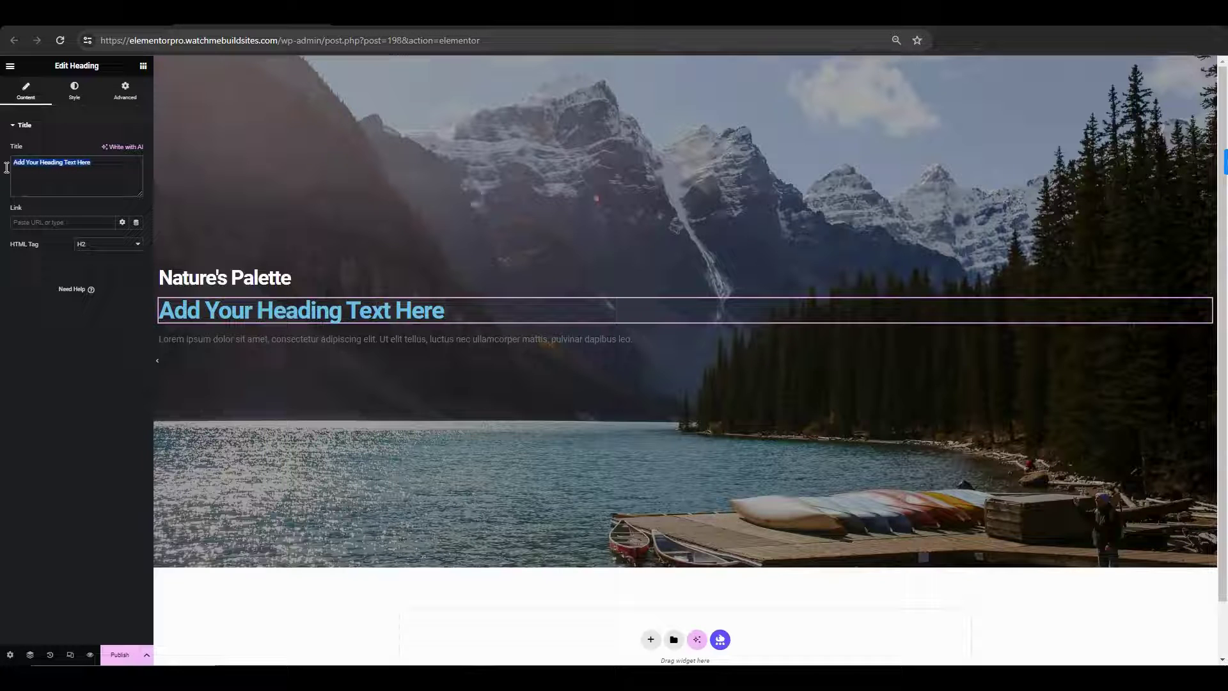
type("Kayak Beach Escapes")
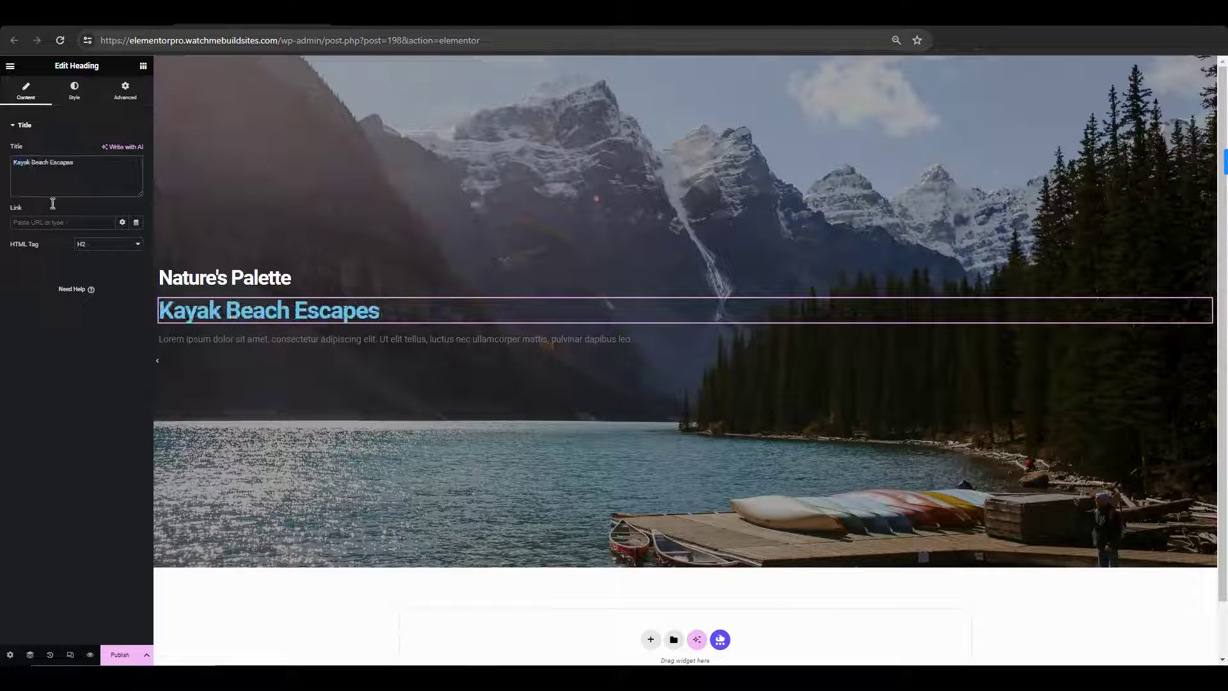
left_click(91, 246)
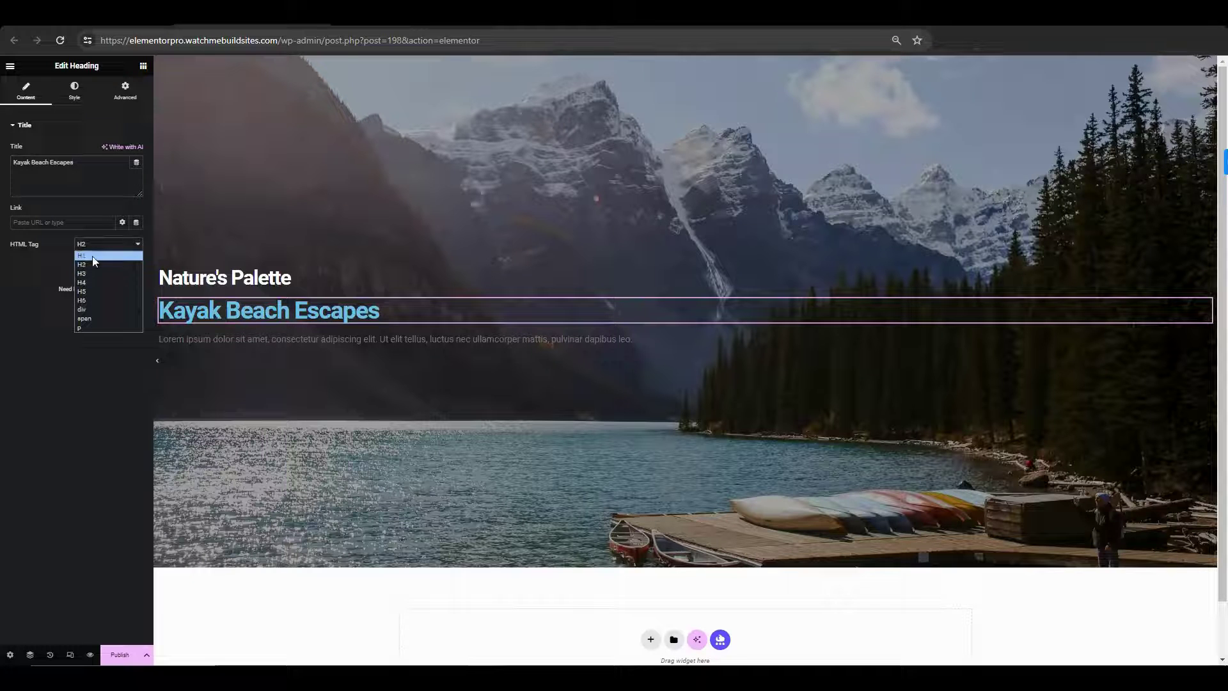
left_click(92, 256)
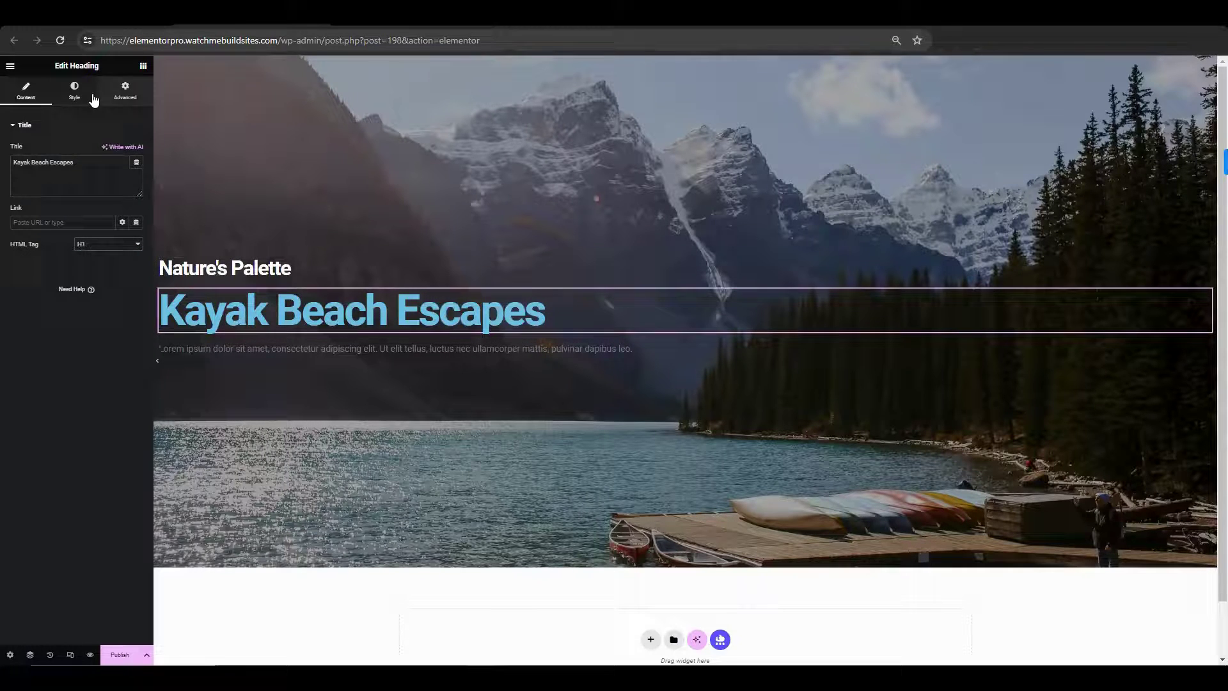
Colour the 'Kayak Beach Escapes' heading text yellow, #ffeb3b
left_click(74, 89)
left_click(136, 171)
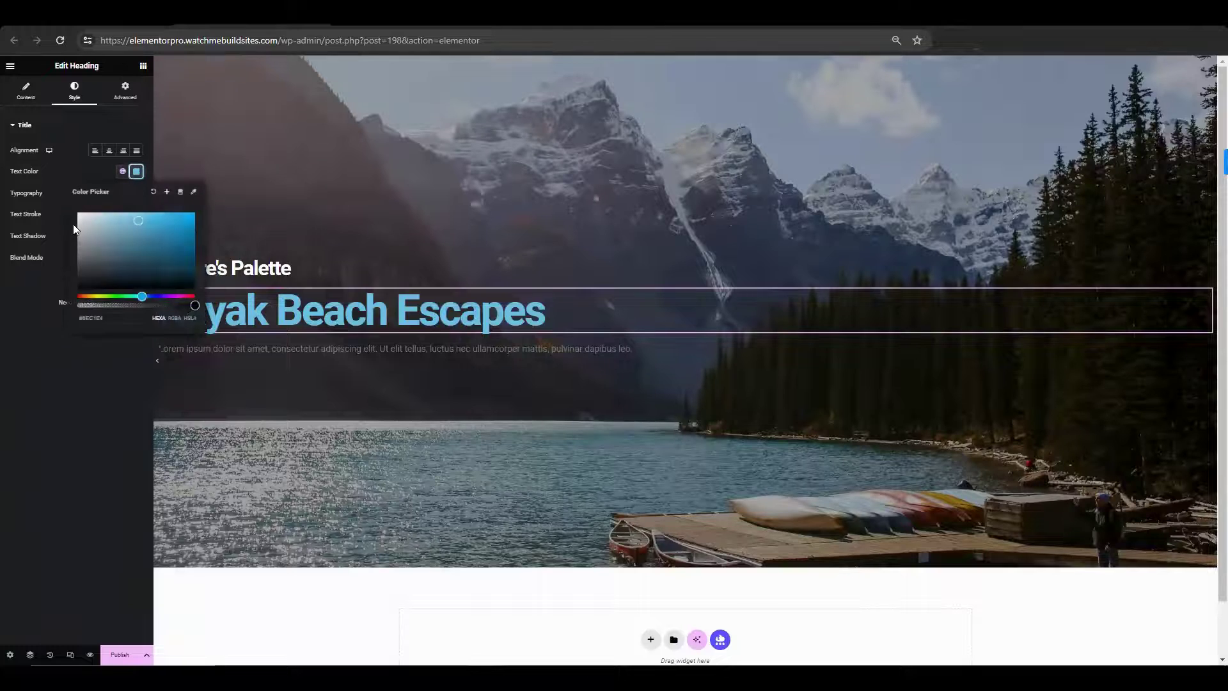
triple_click(96, 317)
type("#ffeb3b")
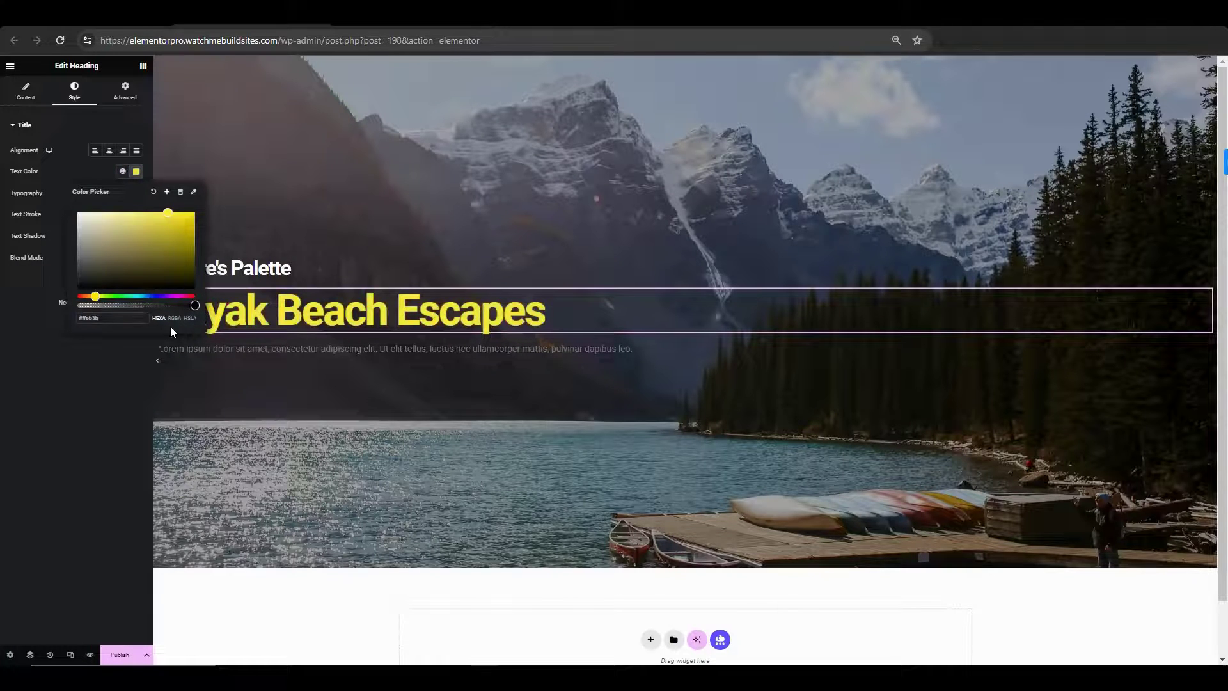
left_click(25, 308)
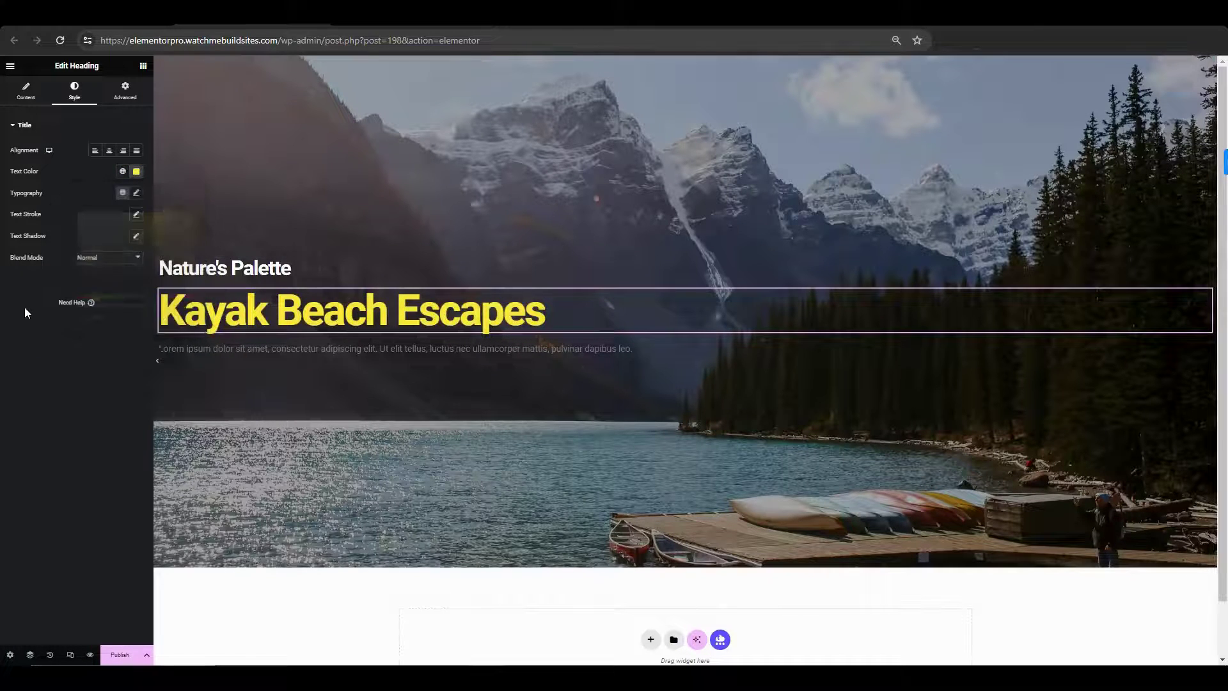
Replace the Lorem ipsum placeholder with the kayaking description paragraph
left_click(257, 348)
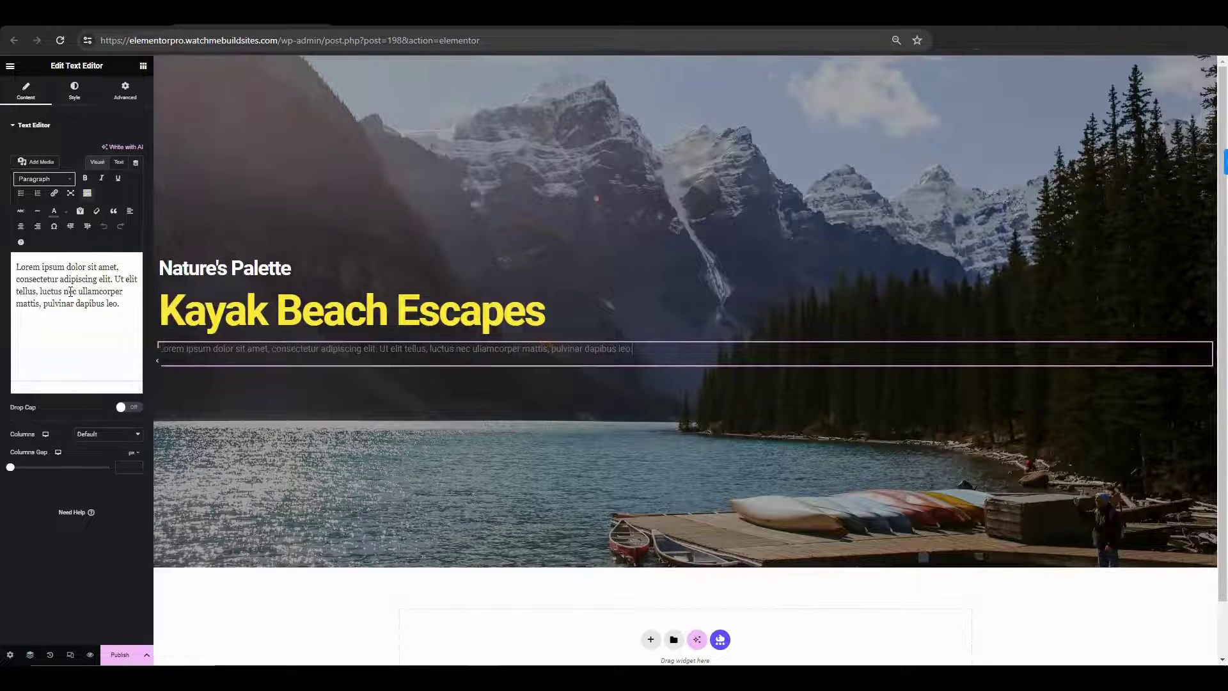
key("ctrl+a")
type("In the majestic mountains, kayaking is a serene adventure waiting for you. Imagine gliding on calm lakes surrounded by tall trees and towering cliffs.")
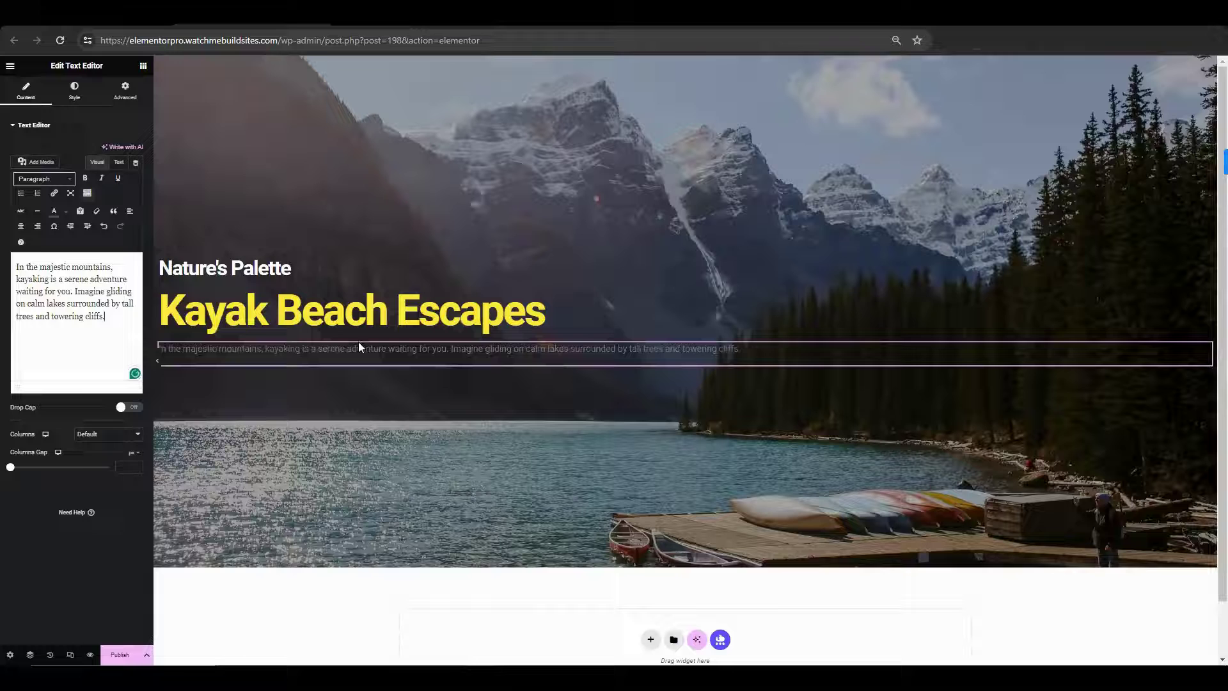
Make the paragraph text white with a font size of 18
left_click(73, 93)
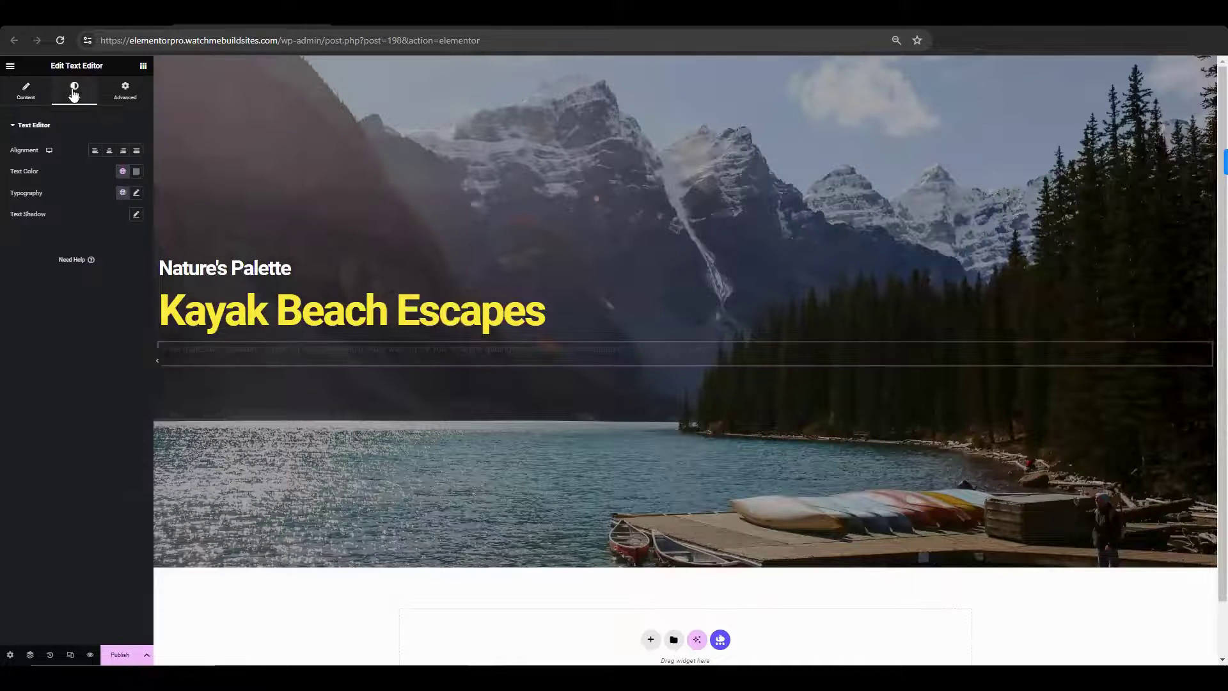
left_click(136, 172)
left_click_drag(114, 215, 78, 213)
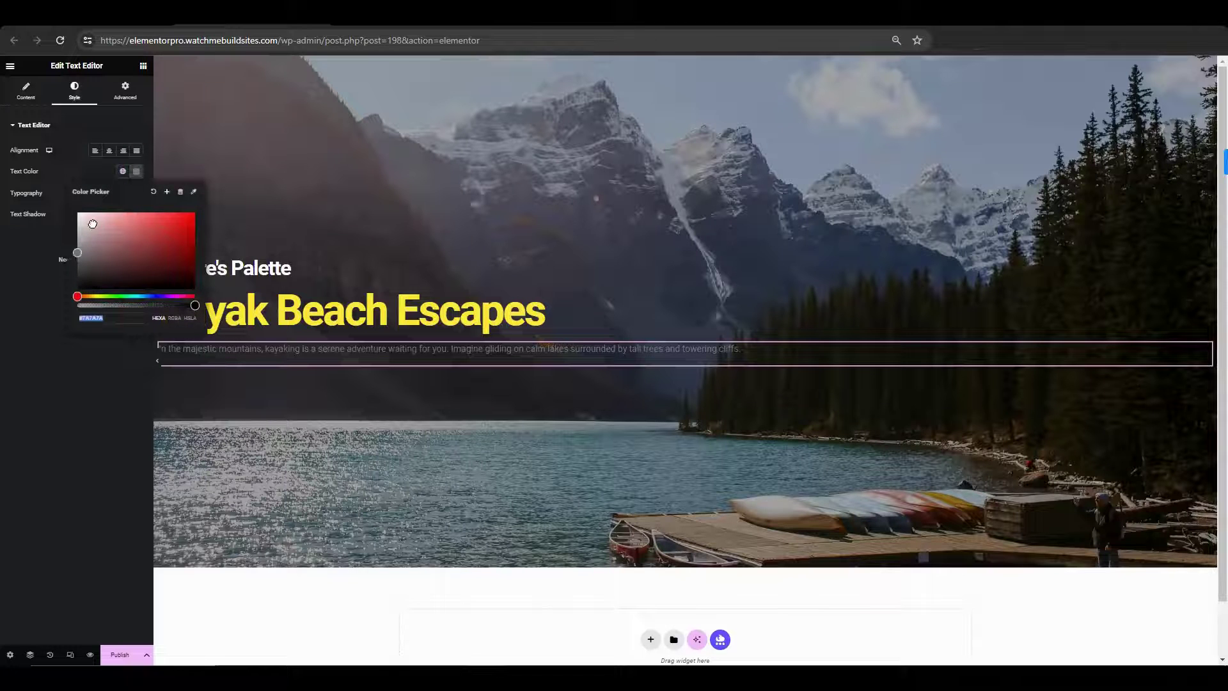
left_click(37, 298)
left_click(136, 192)
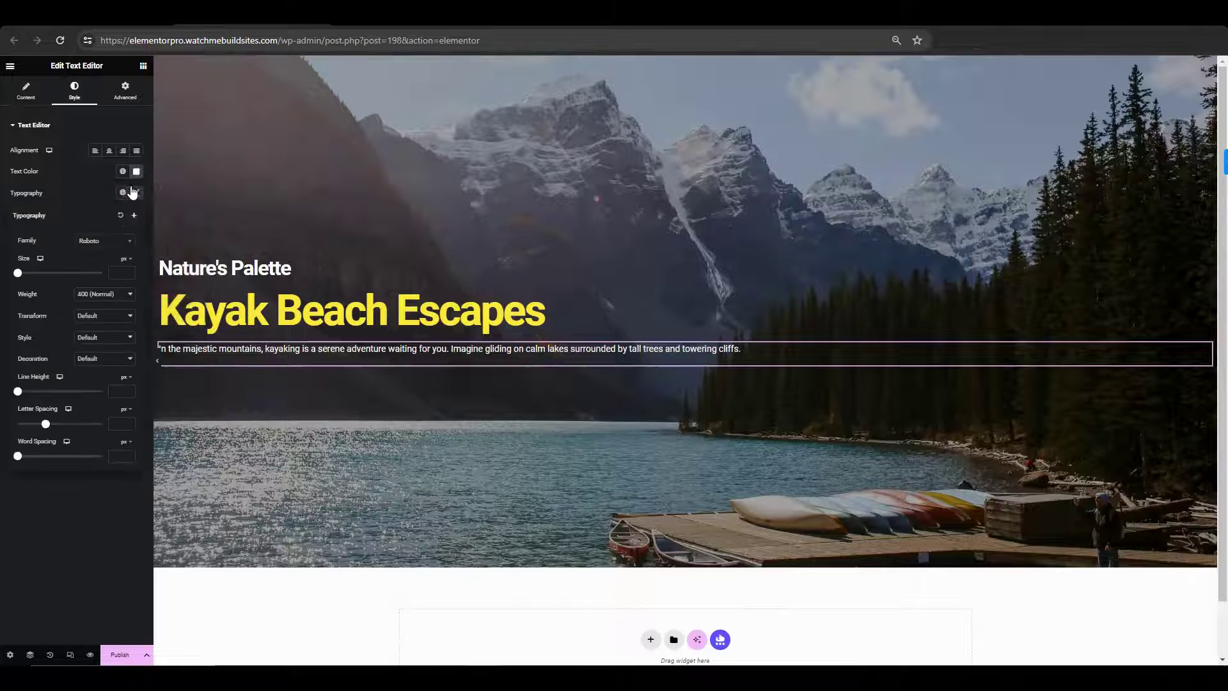
left_click(116, 272)
type("18")
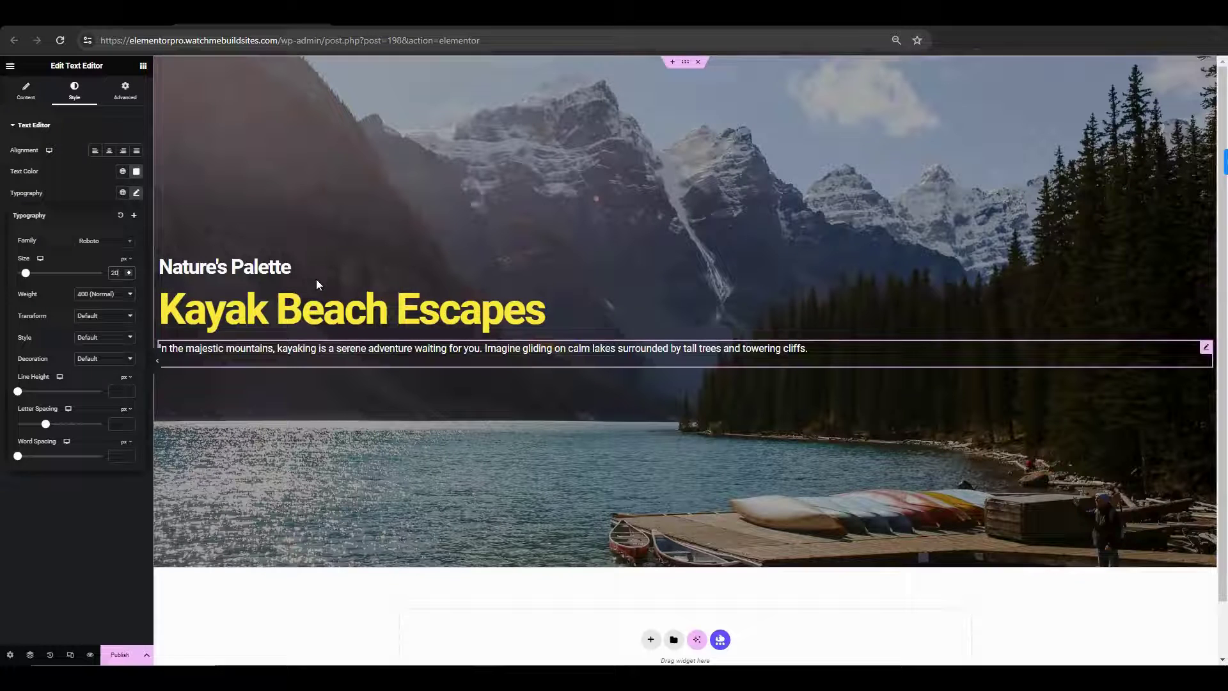
Close the paragraph's Typography popover now that its size is set to 18
left_click(76, 551)
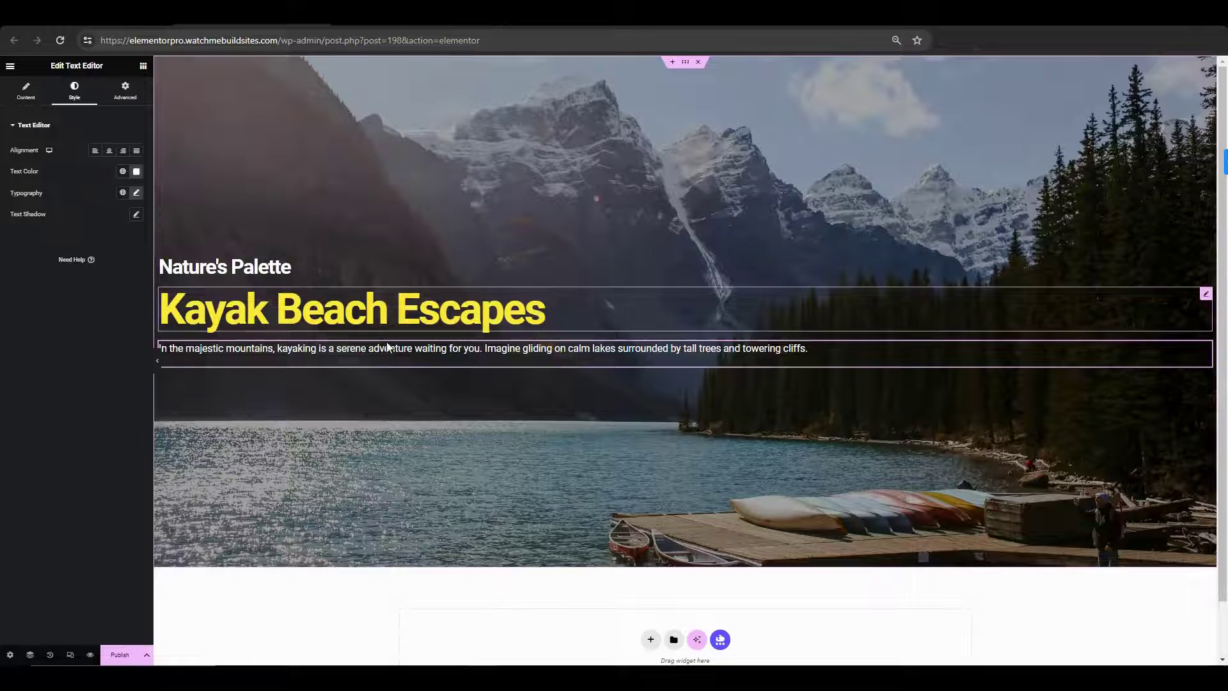
Give the hero container padding of 0 on top, right and bottom, and 50 on the left
left_click(443, 383)
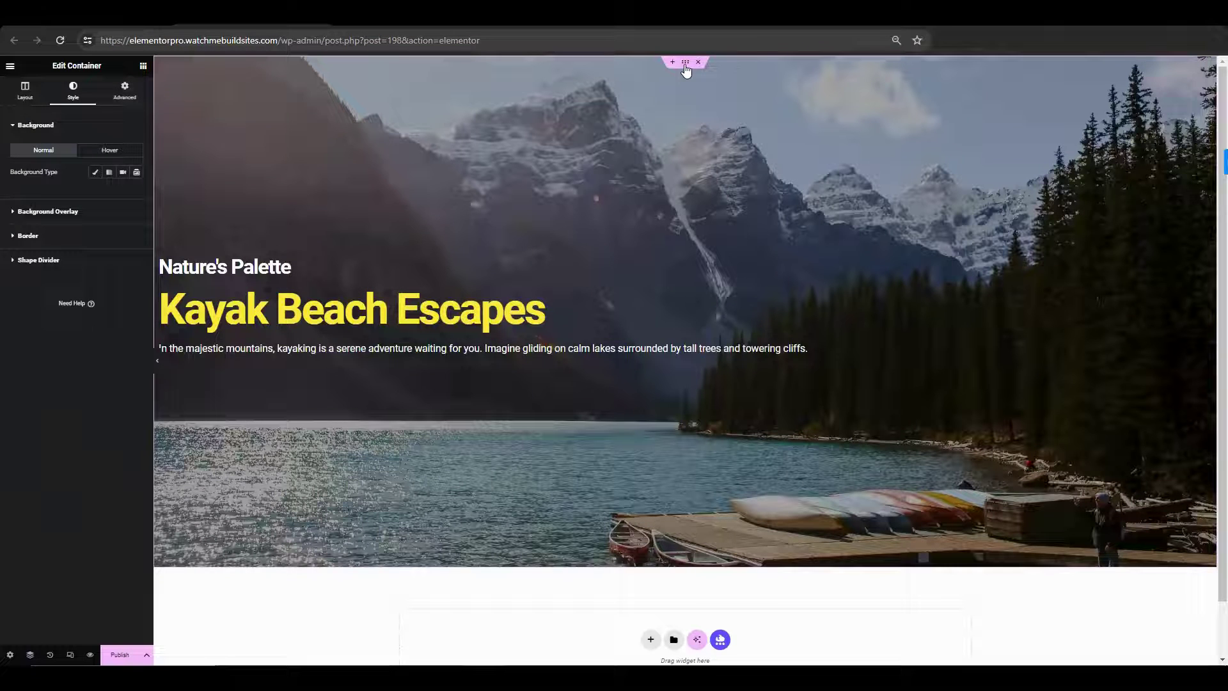
left_click(125, 93)
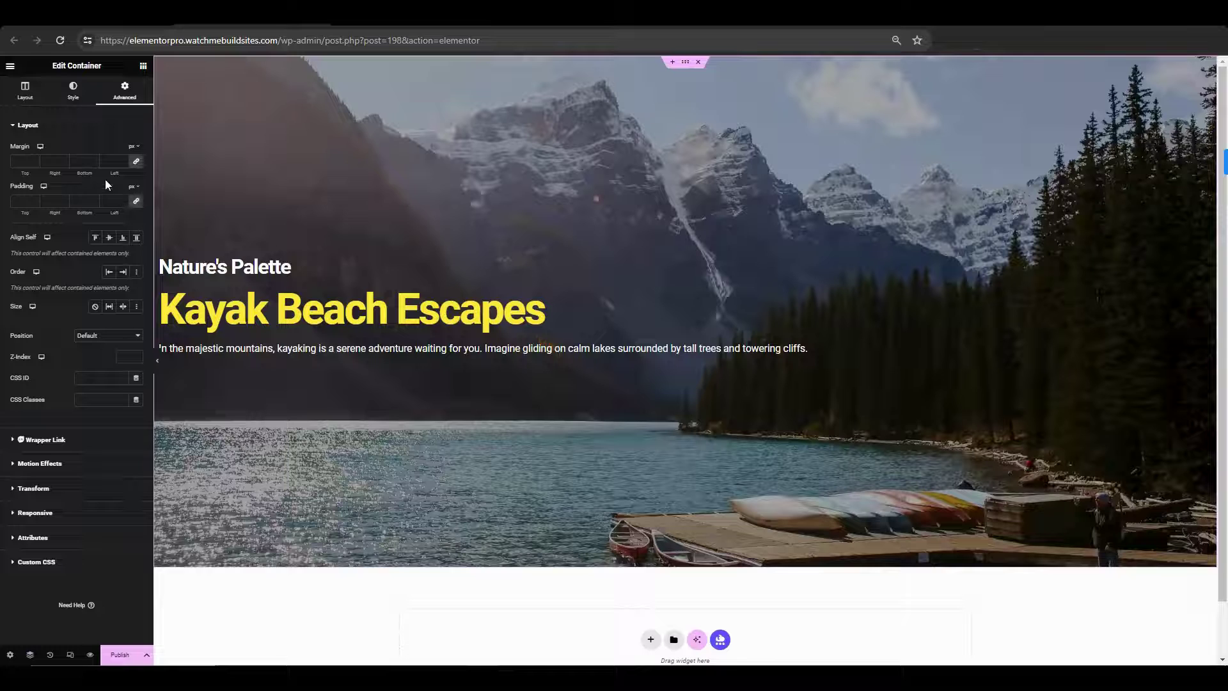
left_click(64, 203)
type("0")
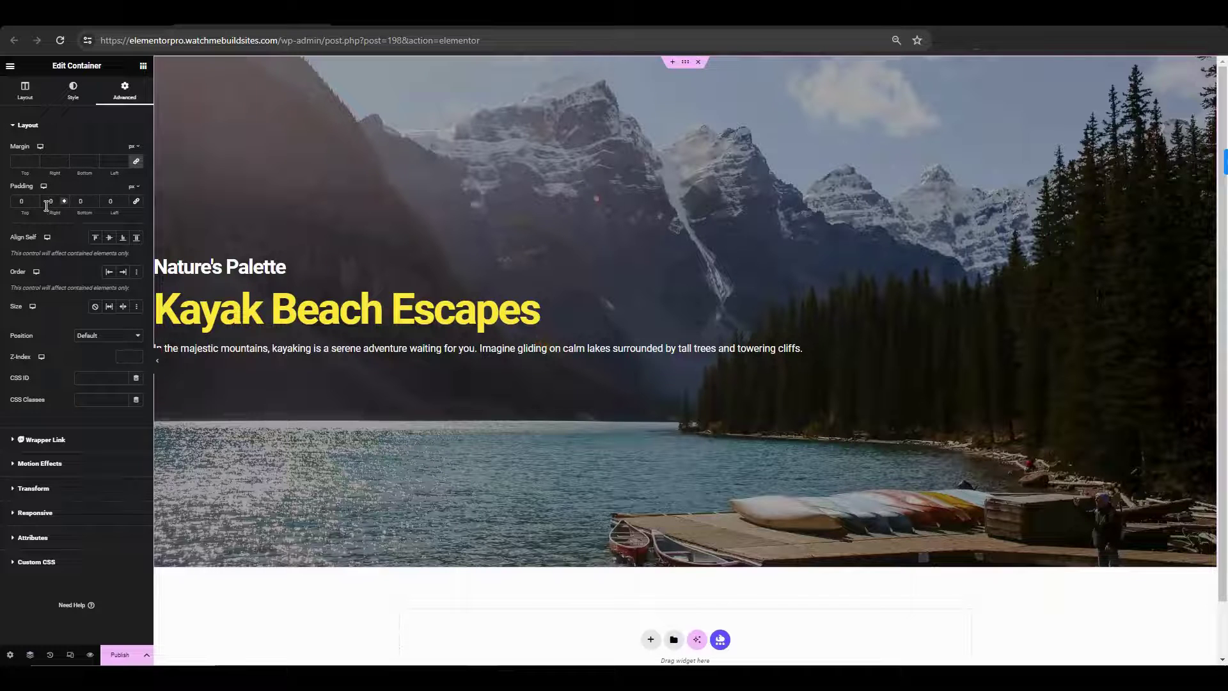
double_click(106, 201)
type("50")
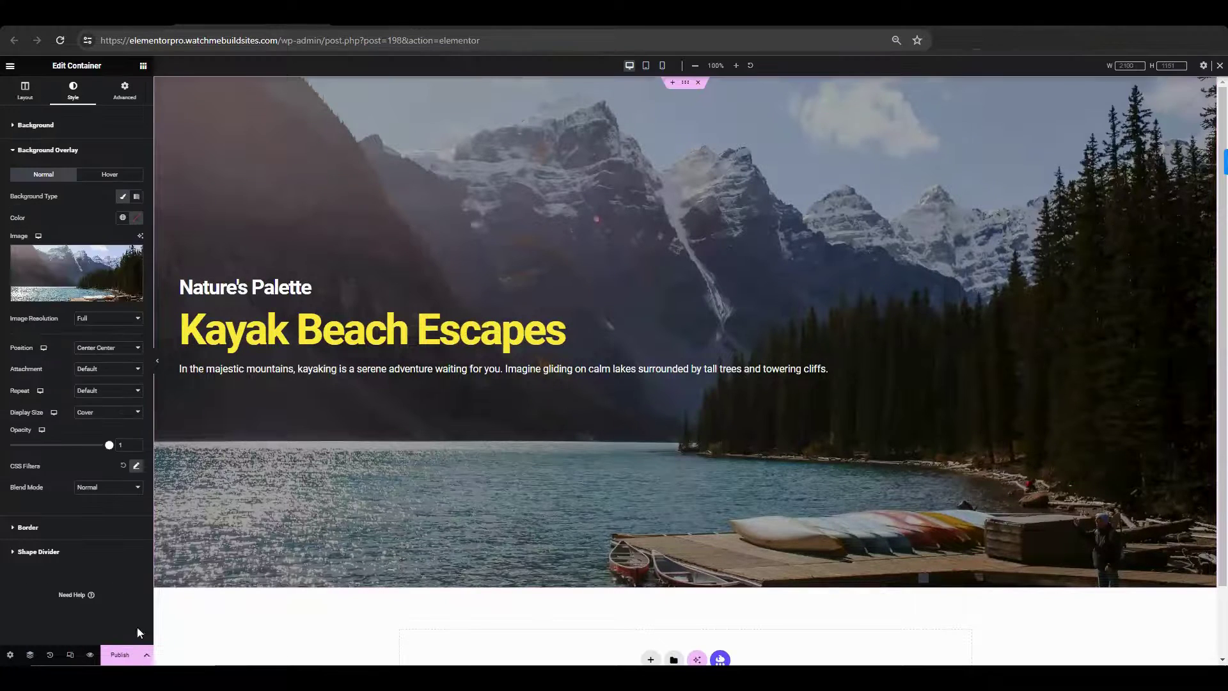
Save the page as a draft
left_click(147, 655)
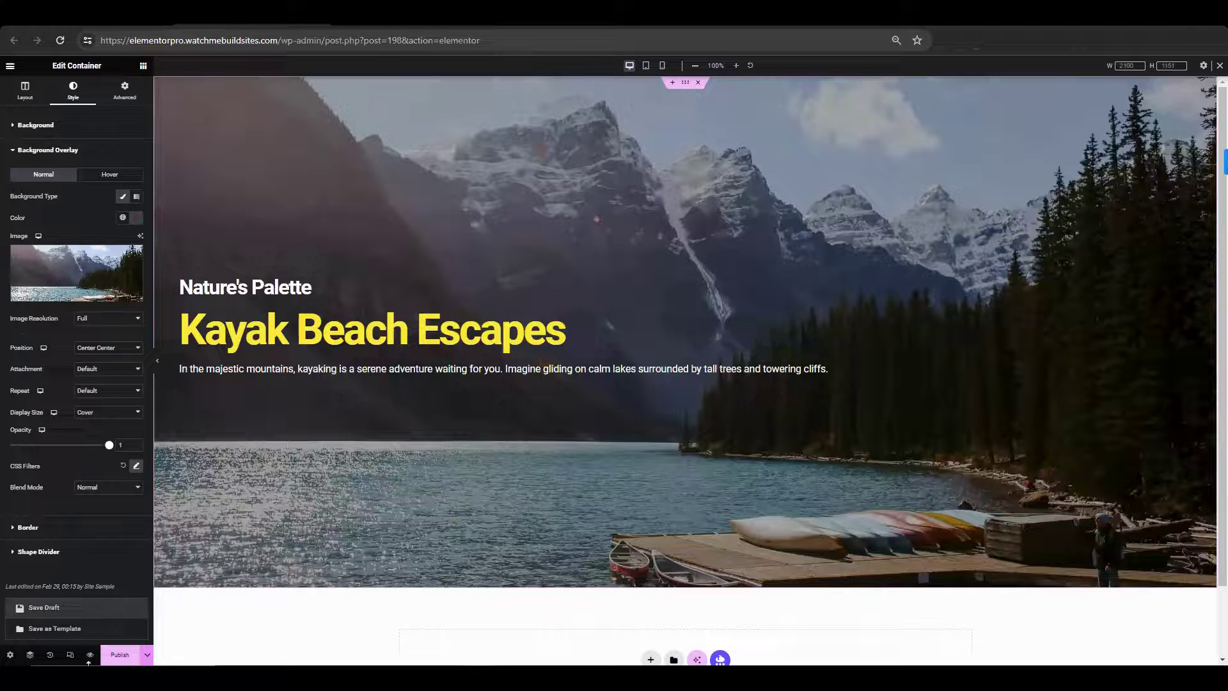
left_click(86, 615)
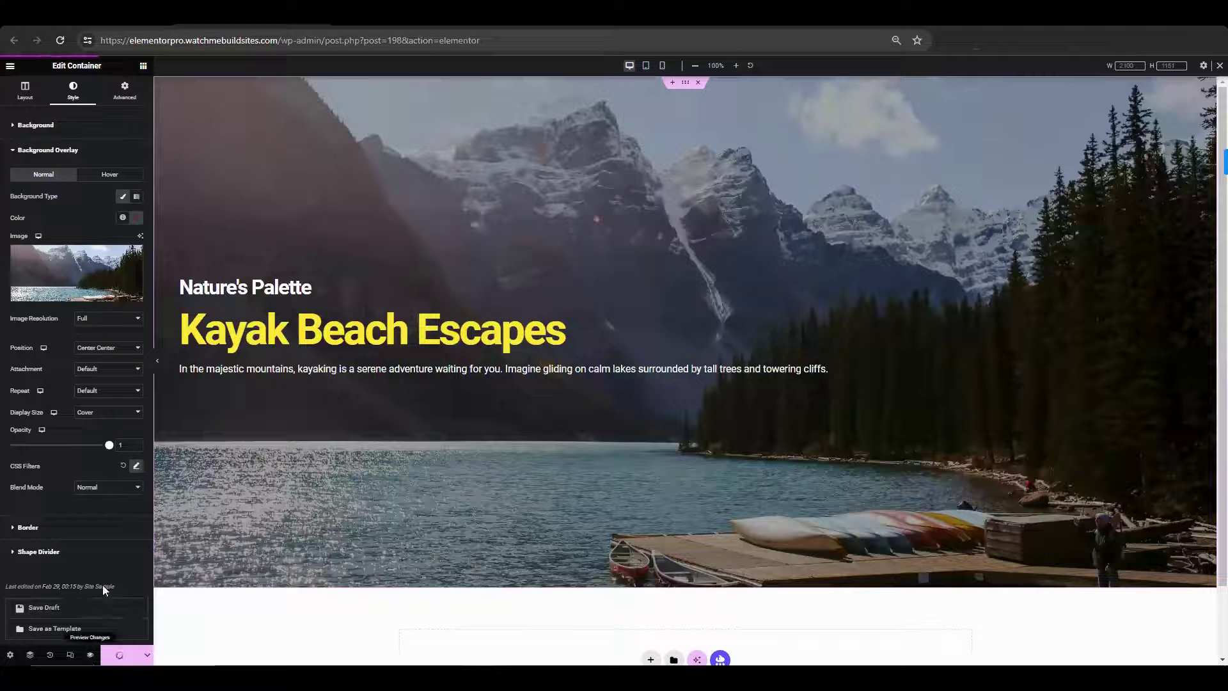
left_click(108, 552)
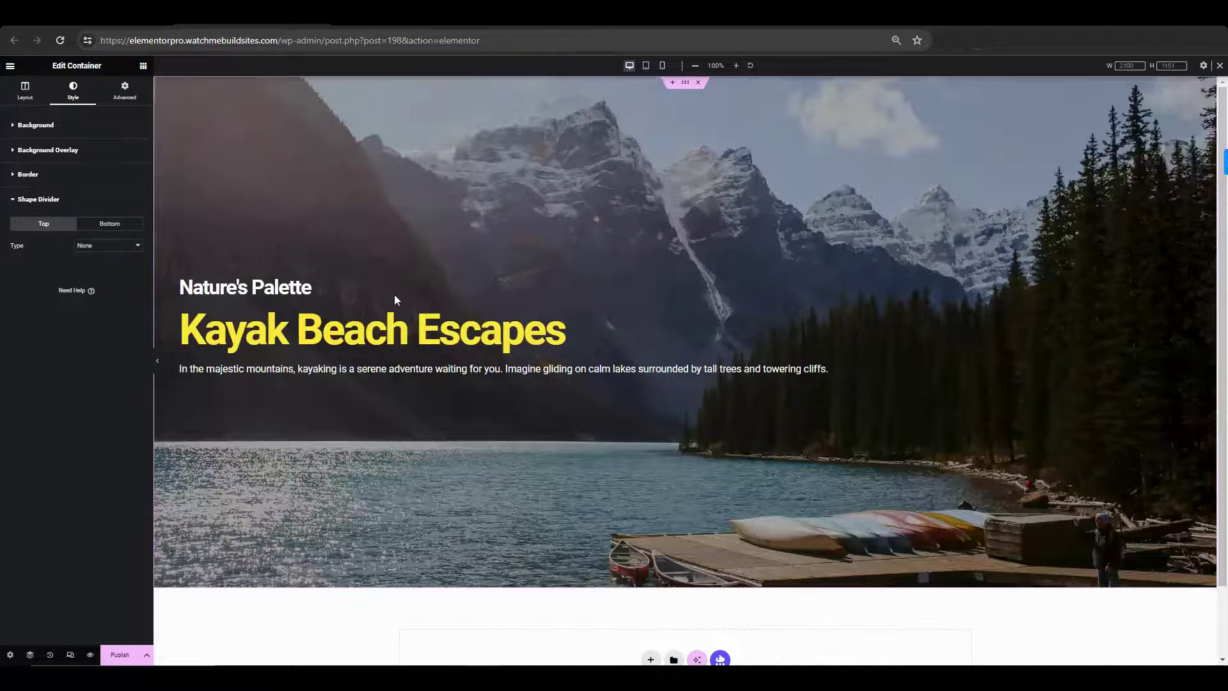
Preview the hero at tablet and mobile widths, ending on the tablet view
left_click(646, 66)
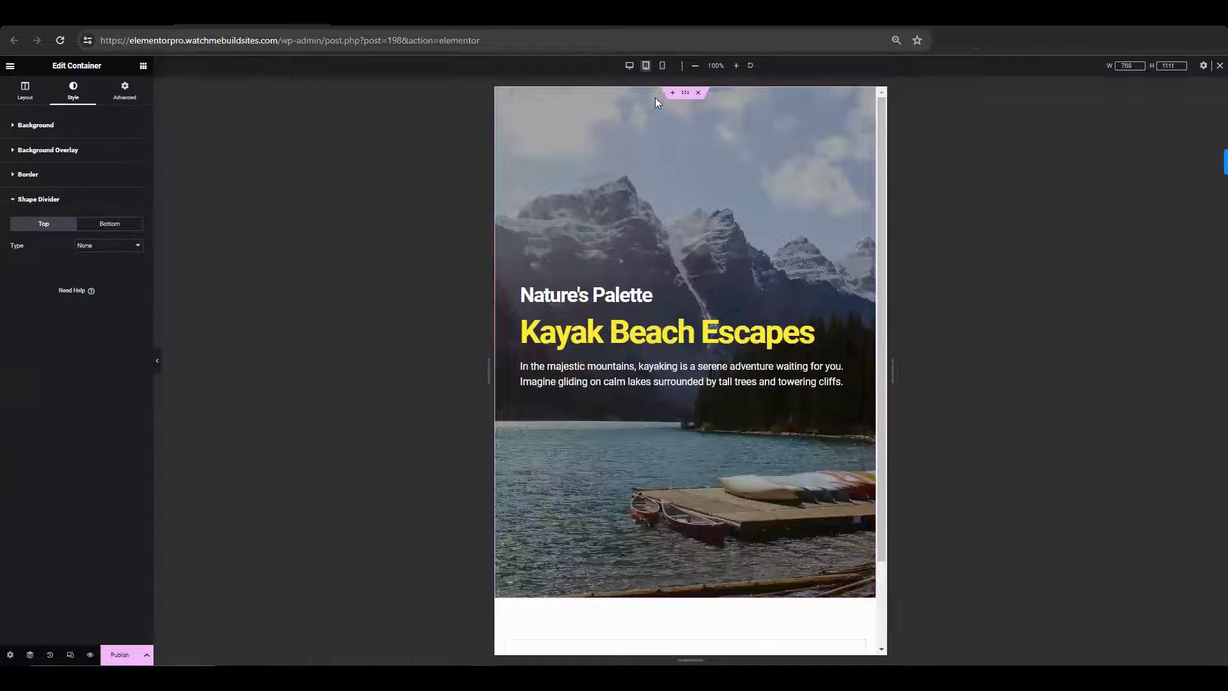
left_click(662, 66)
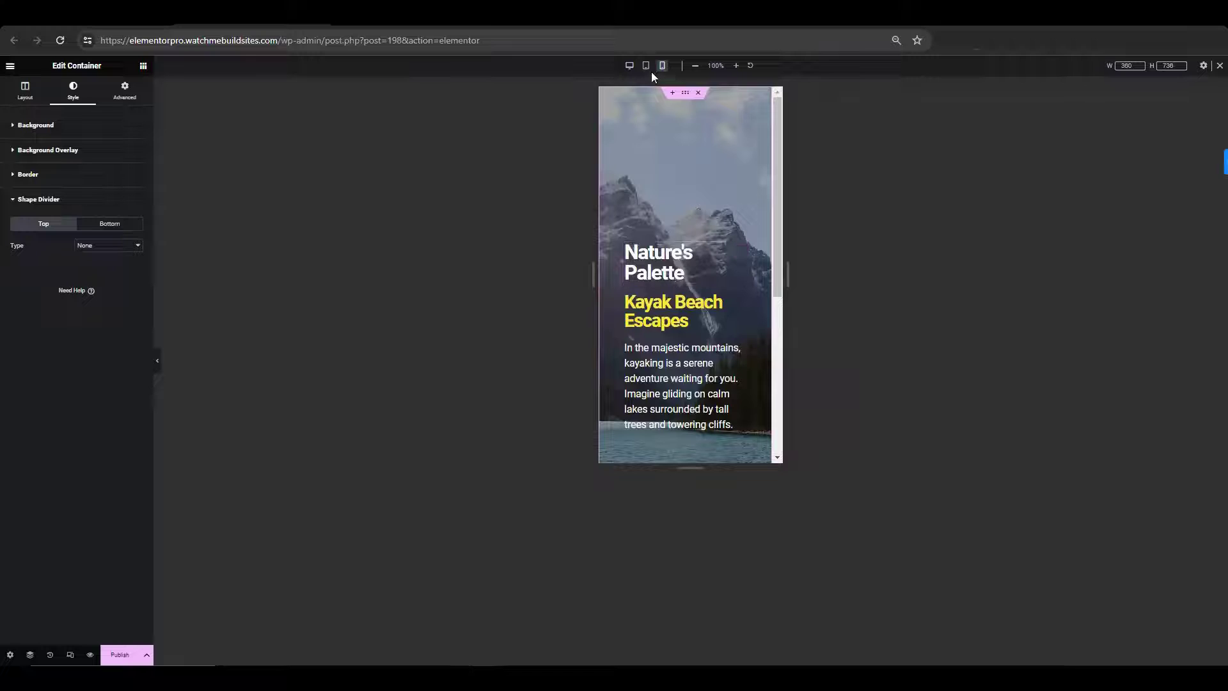
scroll(728, 273, "down", 3)
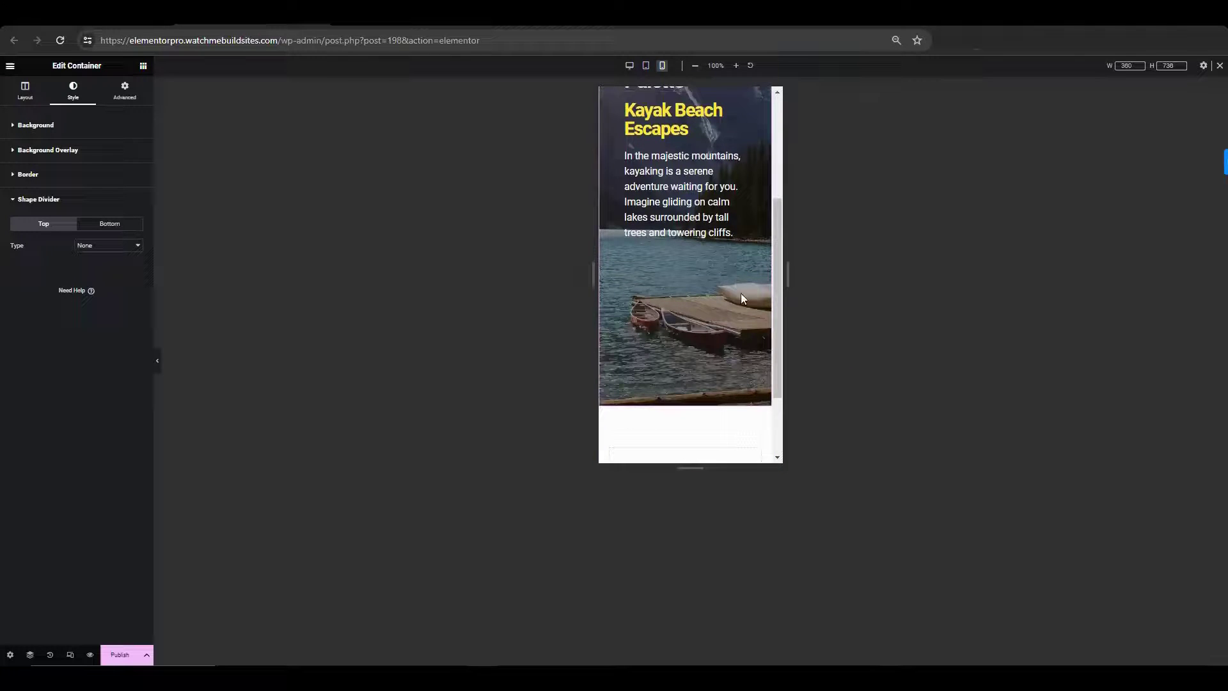
scroll(740, 293, "up", 2)
scroll(743, 333, "down", 1)
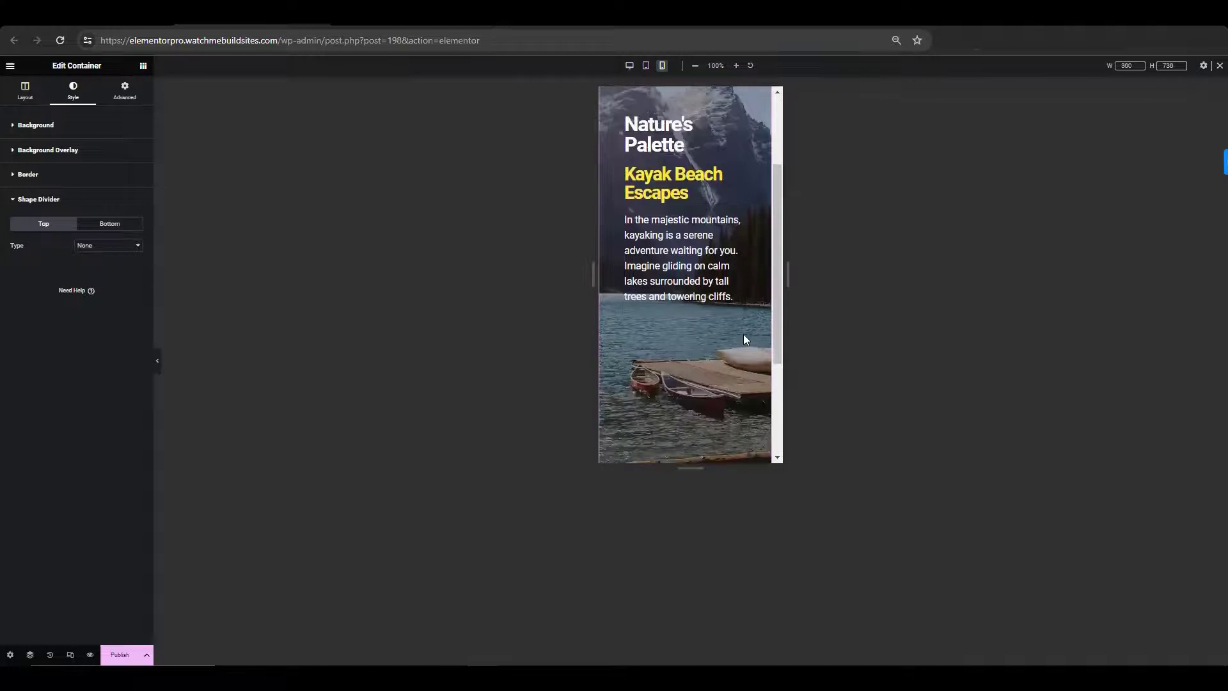
scroll(743, 334, "down", 4)
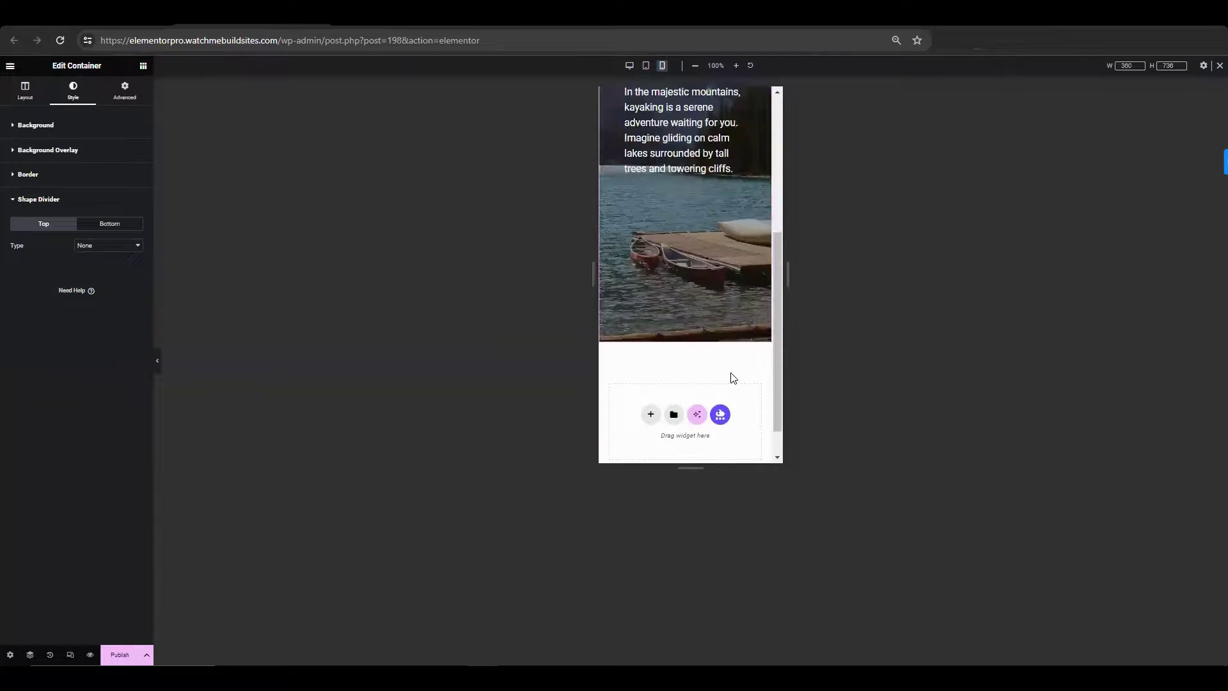
scroll(730, 373, "up", 5)
scroll(731, 372, "up", 1)
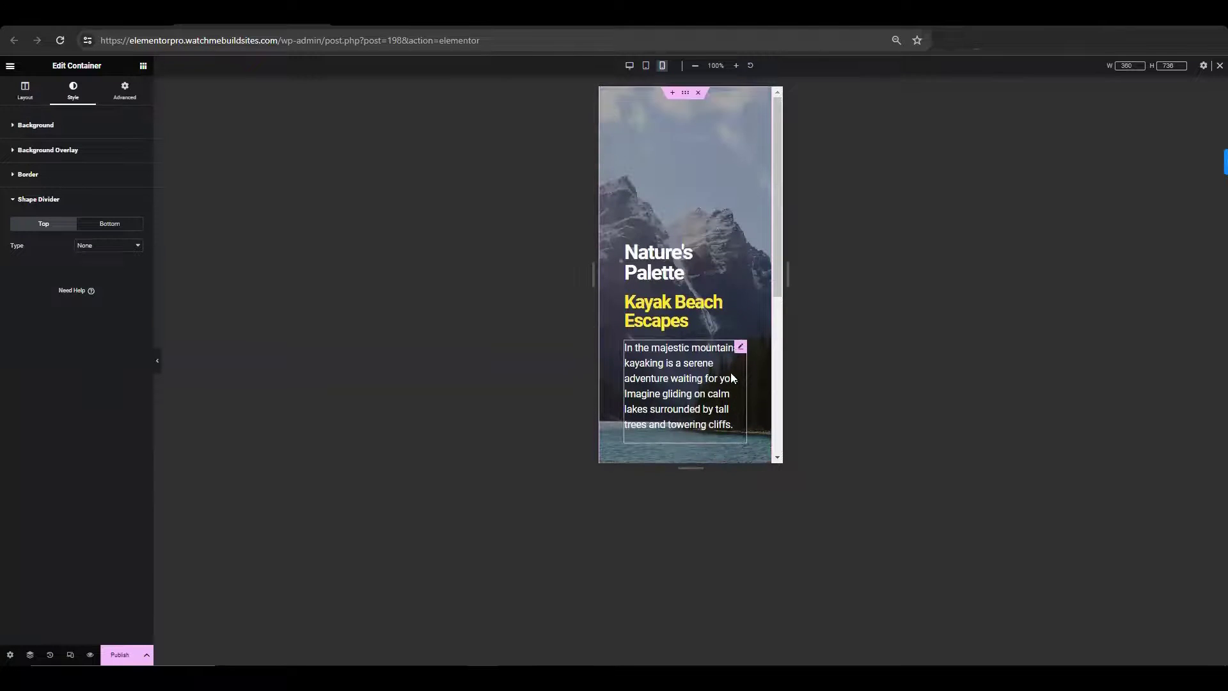
left_click(646, 67)
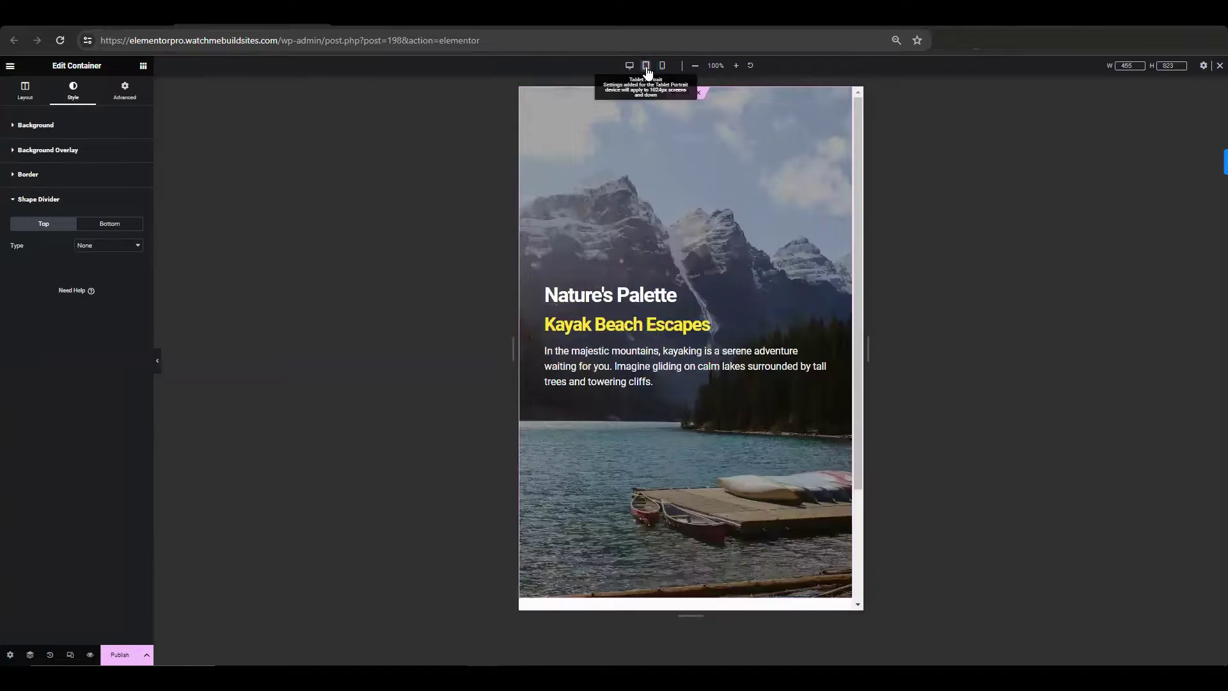